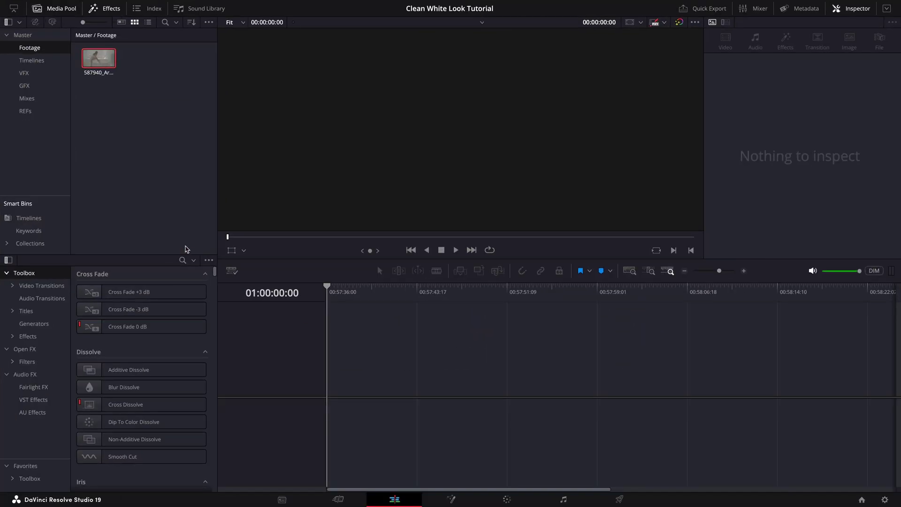
Step: Check the footage clip's file information, then set the project's timeline and video monitoring resolution to 3840 x 2160 Ultra HD
left_click(100, 75)
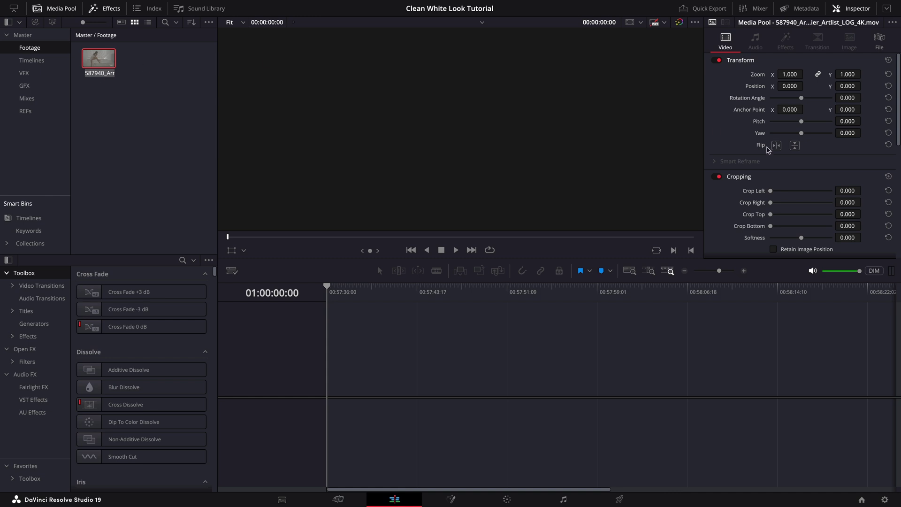
left_click(879, 44)
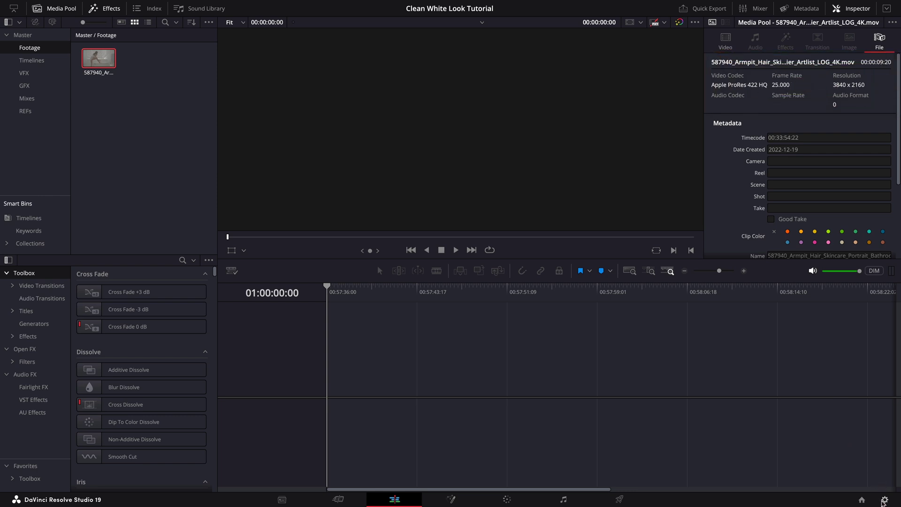
left_click(883, 502)
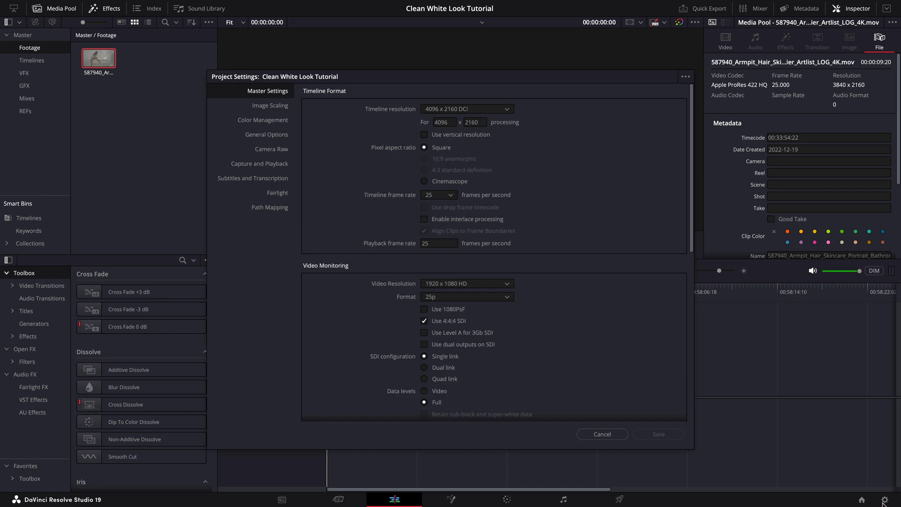
left_click(509, 112)
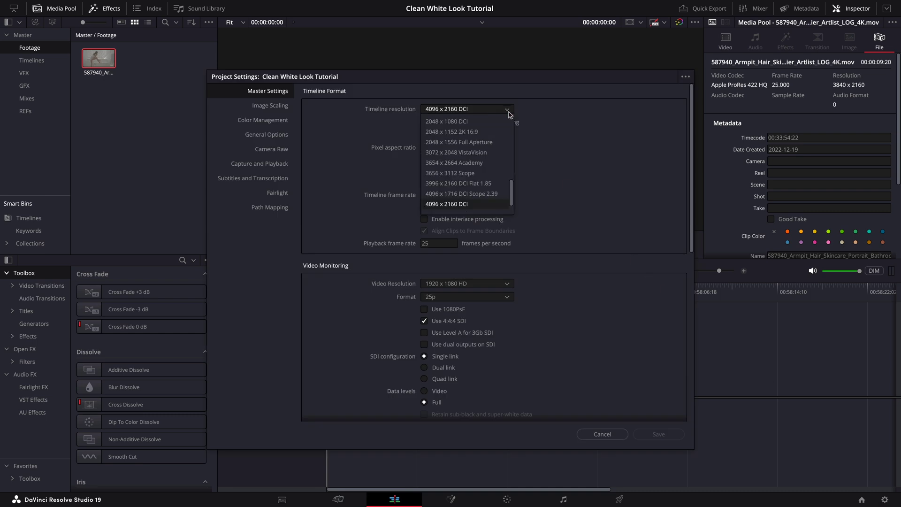
scroll(464, 188, "down", 2)
left_click(450, 203)
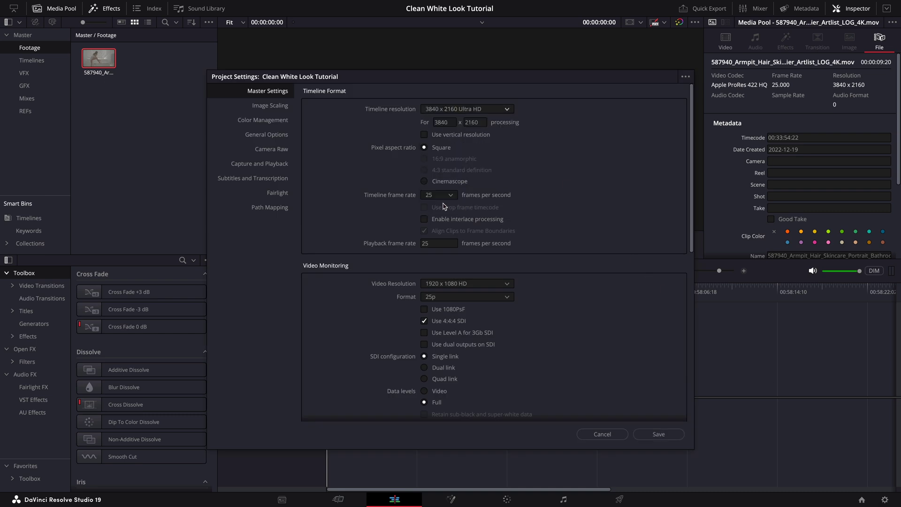
left_click(453, 282)
left_click(452, 359)
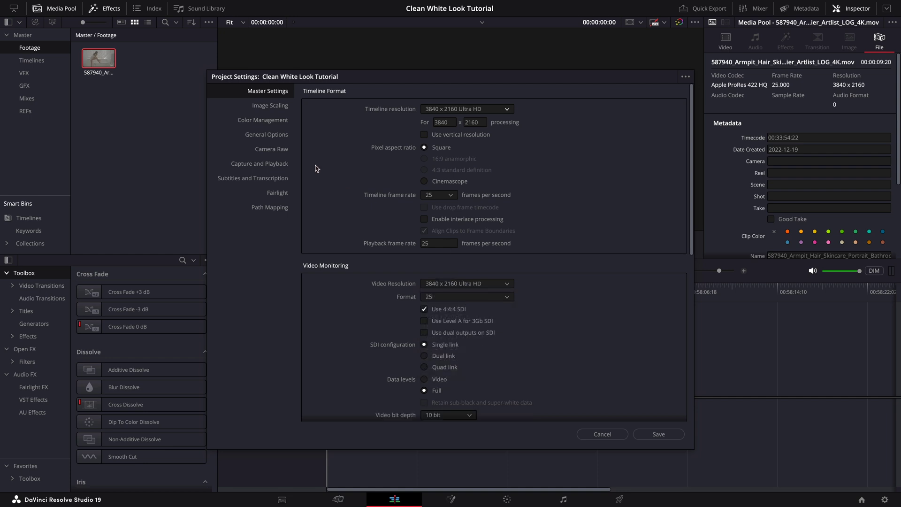
Step: Review the project's color management and lookup table settings, and save the project settings
left_click(276, 121)
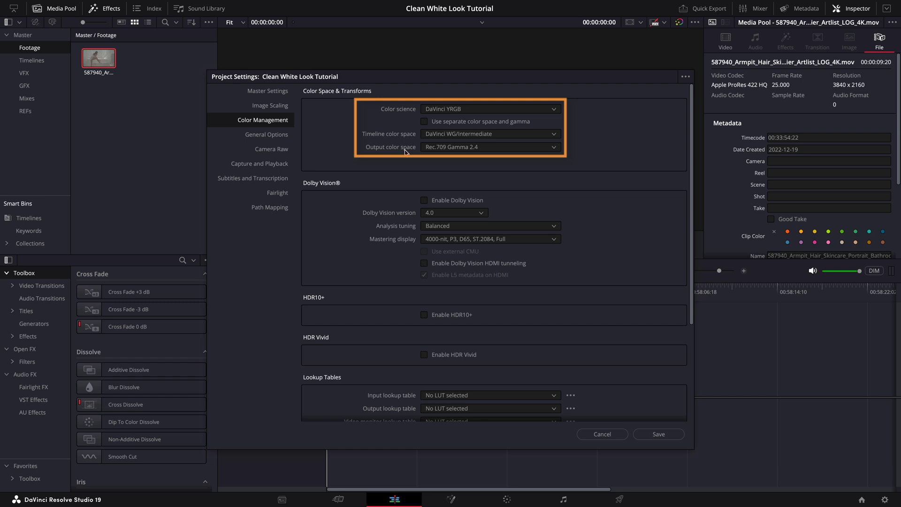
scroll(406, 152, "down", 3)
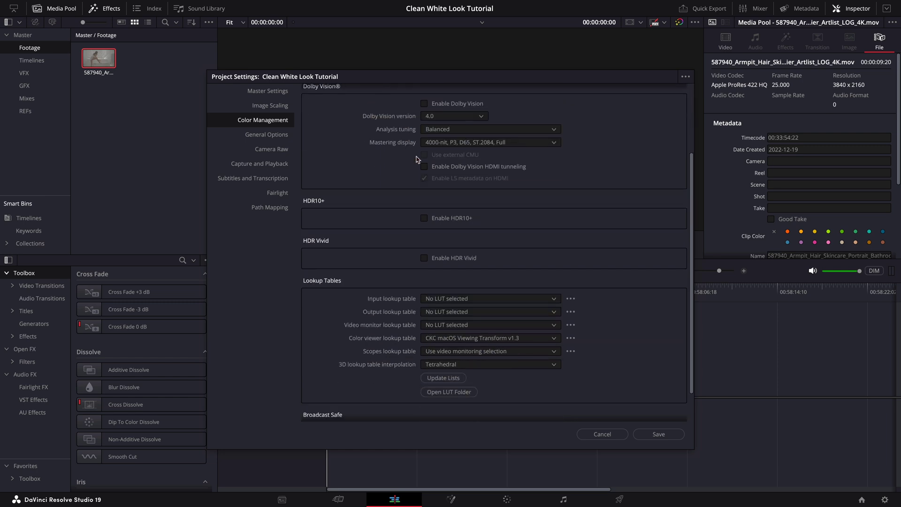
left_click(659, 434)
Step: Create a timeline from the footage clip and open it for color grading with the gallery hidden
left_click_drag(103, 76, 331, 379)
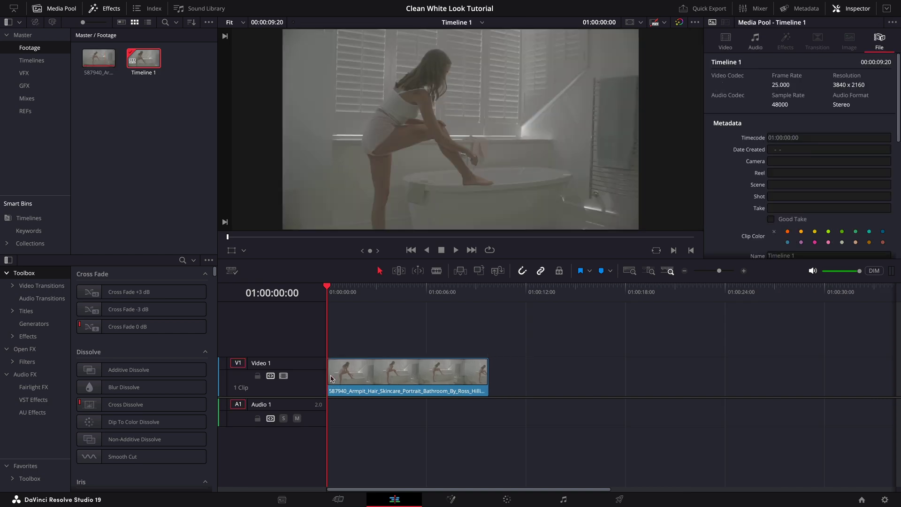
left_click(507, 500)
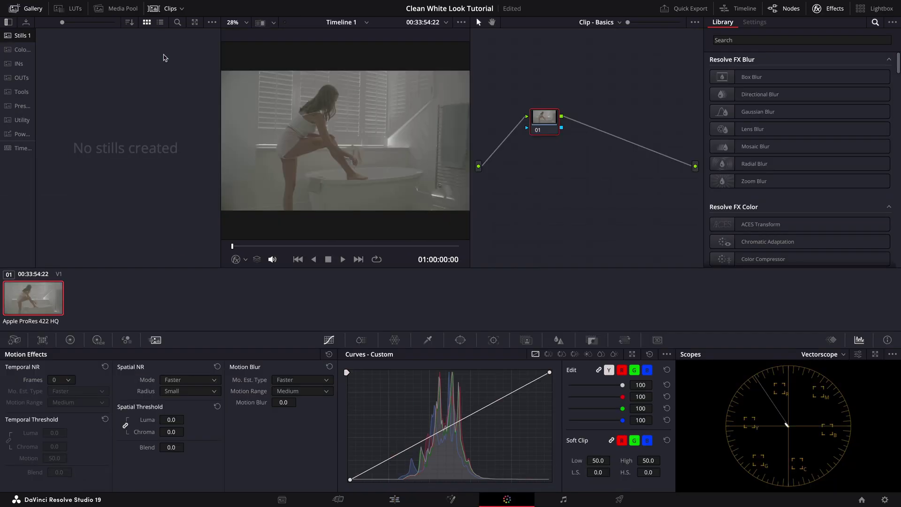
left_click(26, 9)
Step: Apply a Color Space Transform to node 01 with input color space ARRI Wide Gamut 3 and input gamma ARRI LogC3
left_click_drag(545, 118, 506, 95)
left_click_drag(741, 277, 500, 94)
left_click(852, 89)
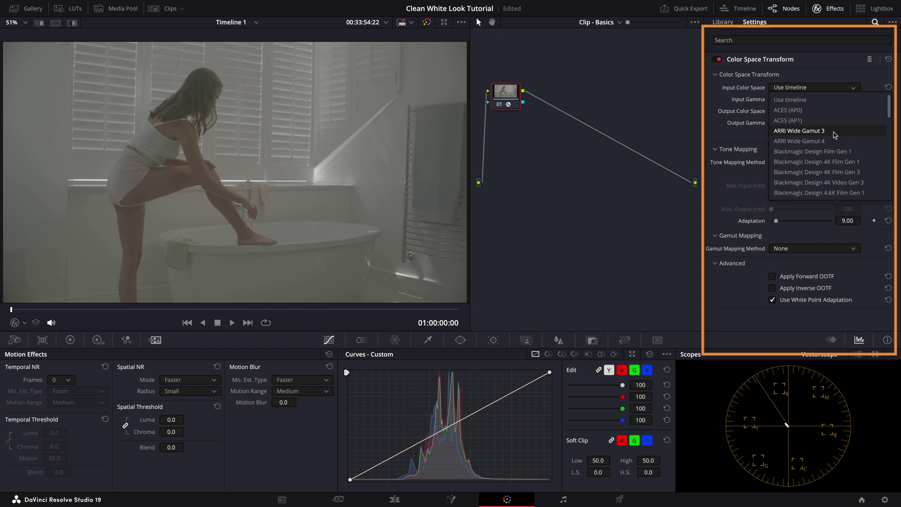
left_click(834, 131)
left_click(827, 99)
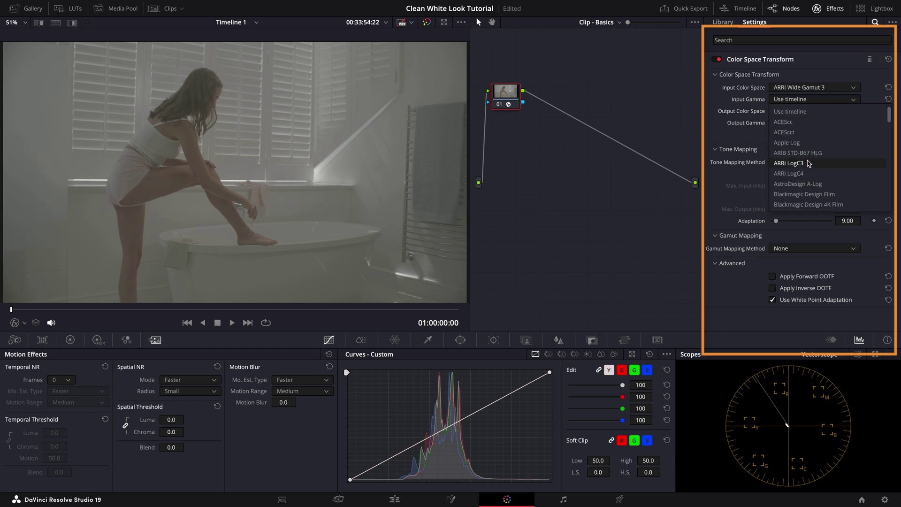
left_click(808, 164)
Step: Set the transform's output to DaVinci Wide Gamut and DaVinci Intermediate, with the tone mapping method set to None
left_click(812, 111)
left_click(807, 185)
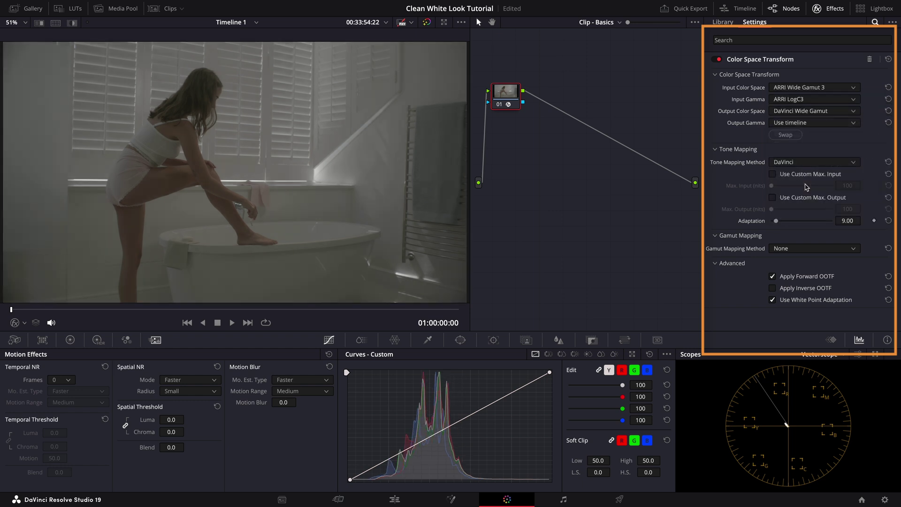
left_click(814, 122)
scroll(812, 206, "down", 5)
left_click(811, 208)
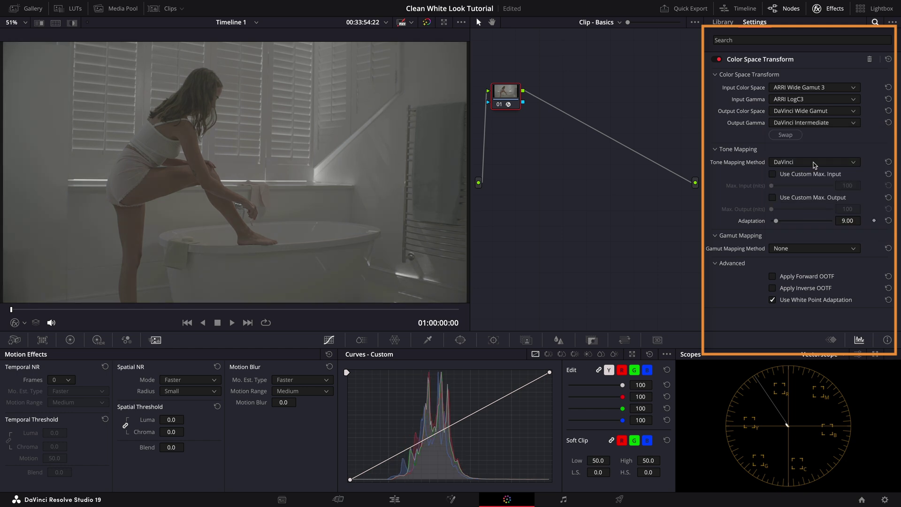
left_click(812, 162)
left_click(803, 174)
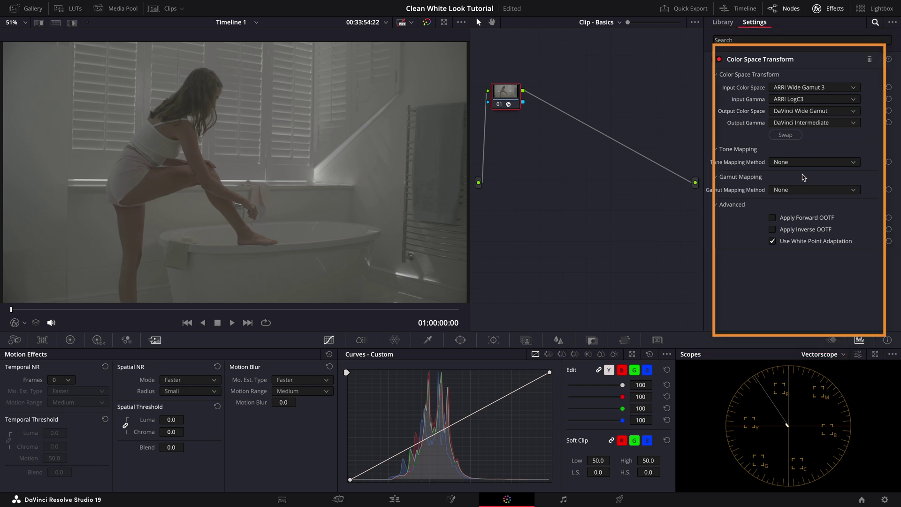
Step: Add a serial node after node 01 and label the two nodes "Input CST" and "Output"
key("alt+s")
double_click(494, 80)
type("Input CST")
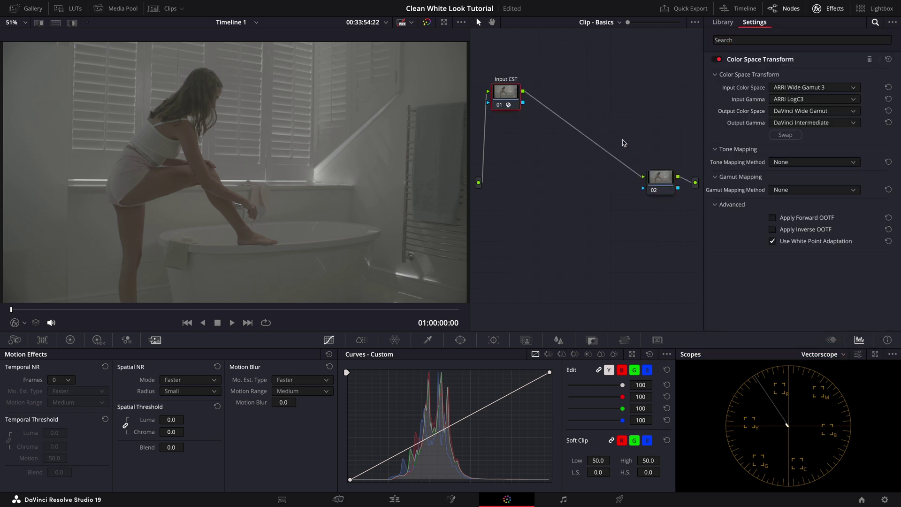
double_click(657, 178)
type("Output")
Step: Apply a Color Space Transform to the Output node with input DaVinci Wide Gamut and DaVinci Intermediate gamma
left_click_drag(743, 277, 654, 178)
left_click(816, 88)
scroll(819, 124, "down", 5)
left_click(819, 103)
left_click(819, 100)
scroll(824, 157, "down", 5)
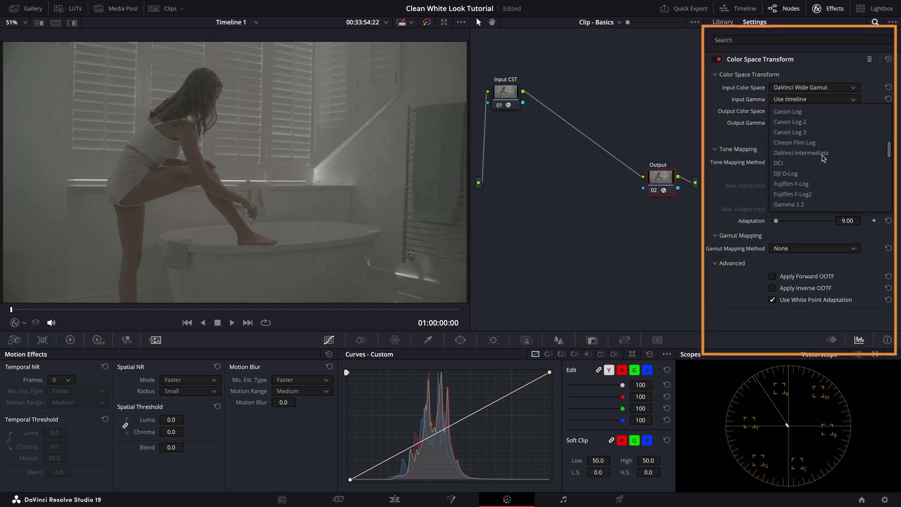
left_click(824, 154)
Step: Set the Output node's transform to output color space Rec.709 and output gamma Gamma 2.4
left_click(821, 112)
scroll(825, 184, "down", 8)
left_click(798, 154)
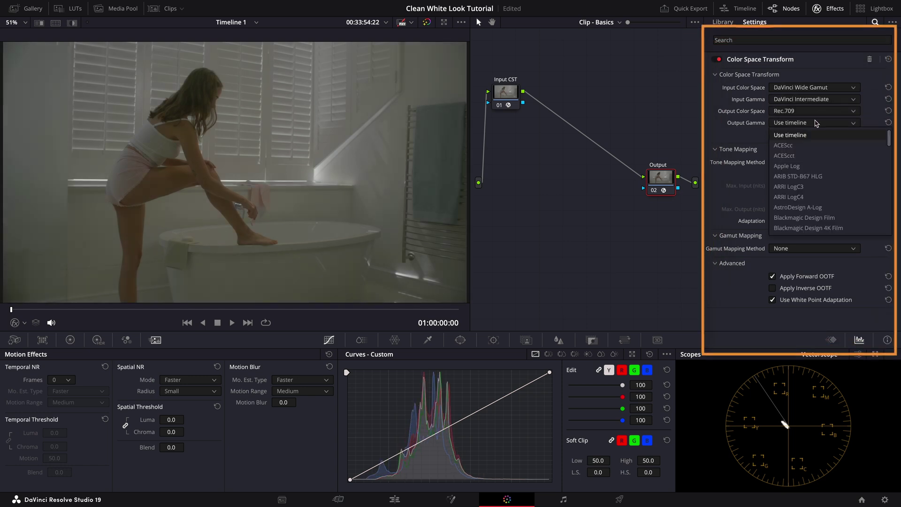
left_click(814, 123)
scroll(807, 178, "down", 3)
left_click(804, 200)
Step: Enable custom tone mapping limits on the Output node, with a maximum input of 10000 nits and a maximum output of 100 nits
left_click(777, 175)
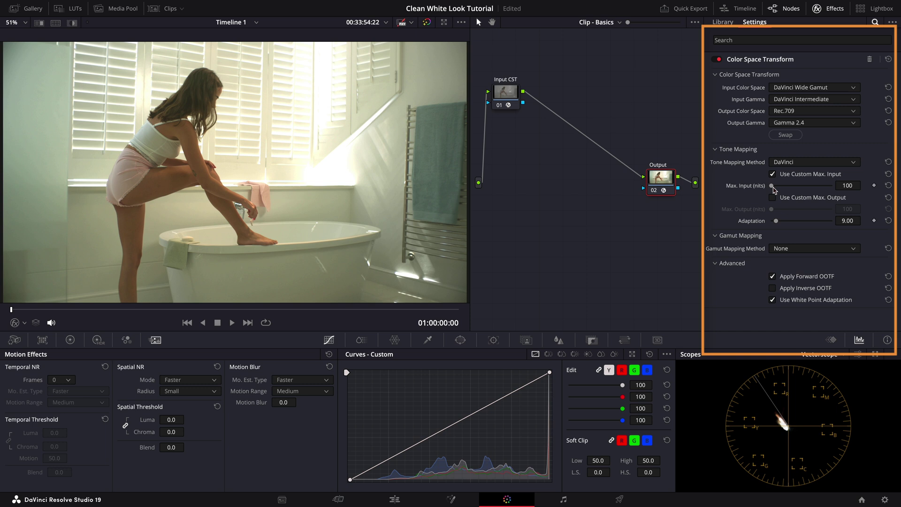
left_click(794, 199)
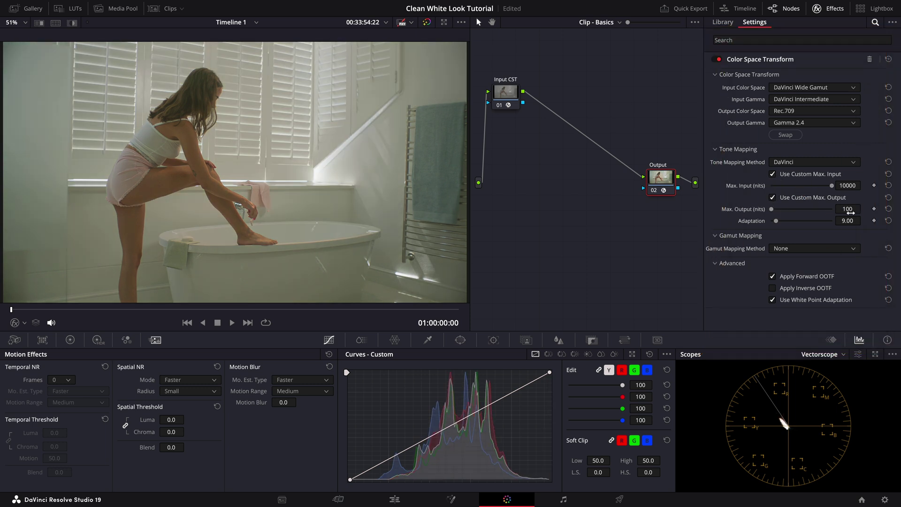
left_click_drag(663, 189, 667, 190)
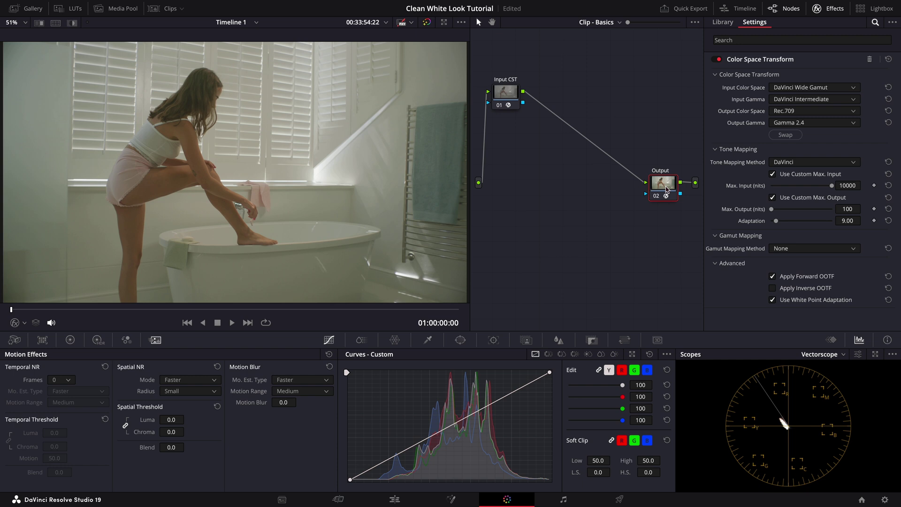
Step: Add a serial node before the Output node, label it "Dehancer" and place it between the two existing nodes
right_click(663, 187)
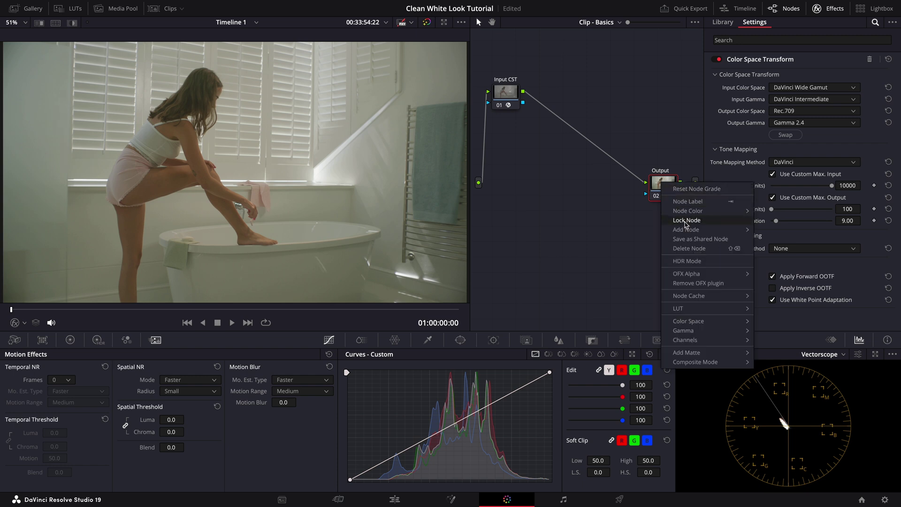
mouse_move(694, 230)
left_click(789, 238)
left_click_drag(662, 186, 606, 160)
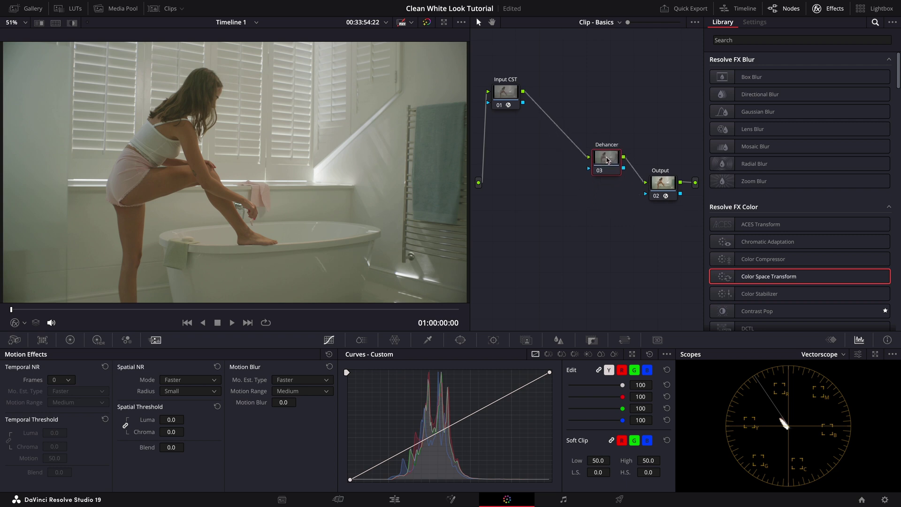
Step: Apply the Dehancer Pro effect to the Dehancer node and set its input source to DVR WG/Intermediate
scroll(796, 309, "down", 10)
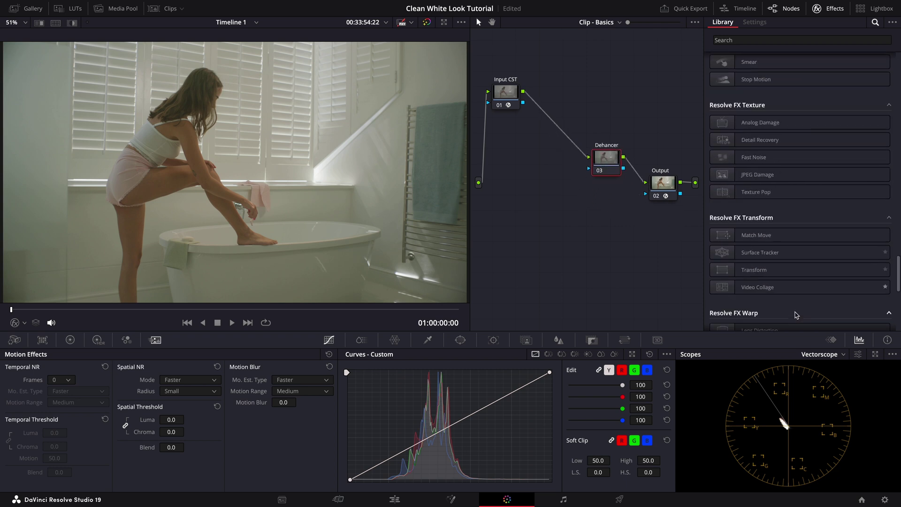
scroll(796, 315, "down", 5)
left_click_drag(760, 139, 604, 164)
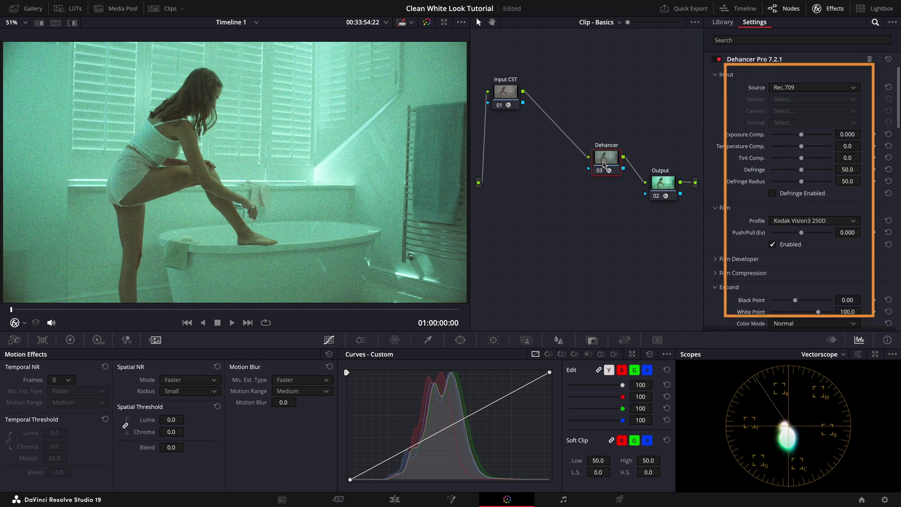
left_click(814, 87)
left_click(803, 158)
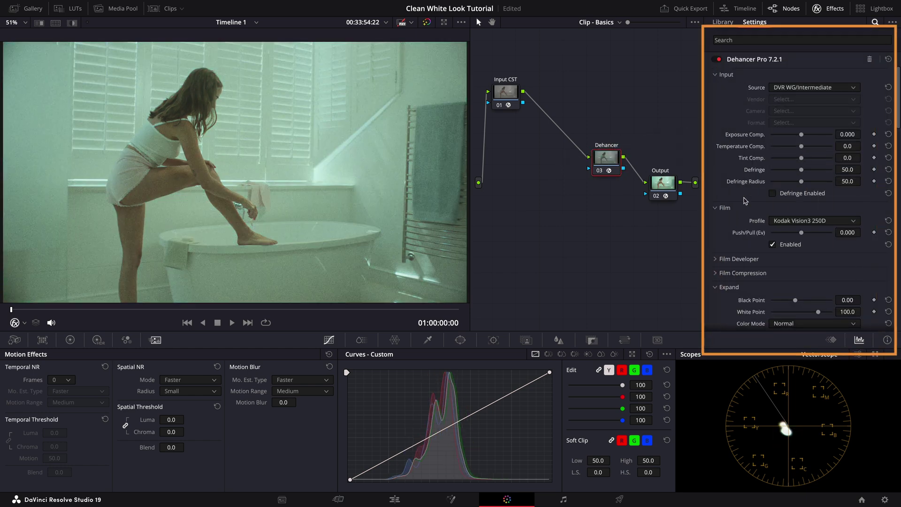
Step: Set Dehancer's quality to High - slow and disable all of its tools
scroll(746, 201, "down", 15)
left_click(794, 288)
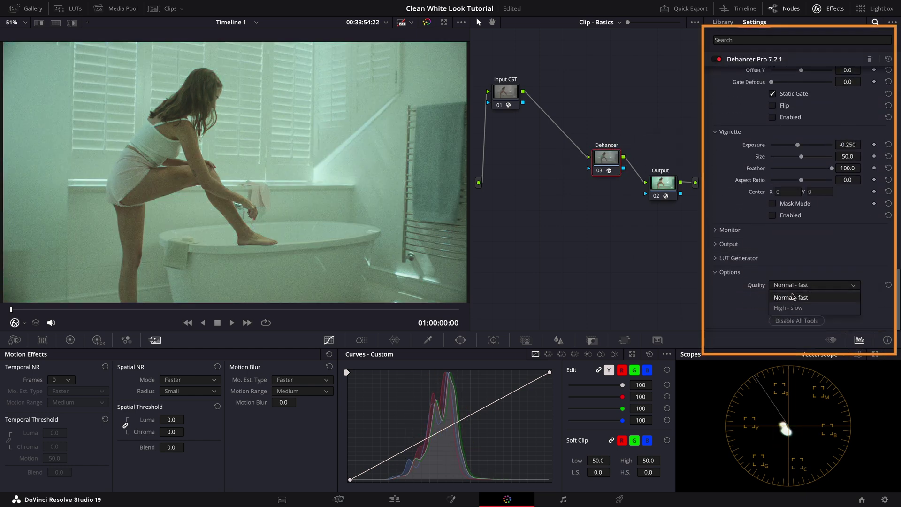
left_click(795, 309)
left_click(797, 321)
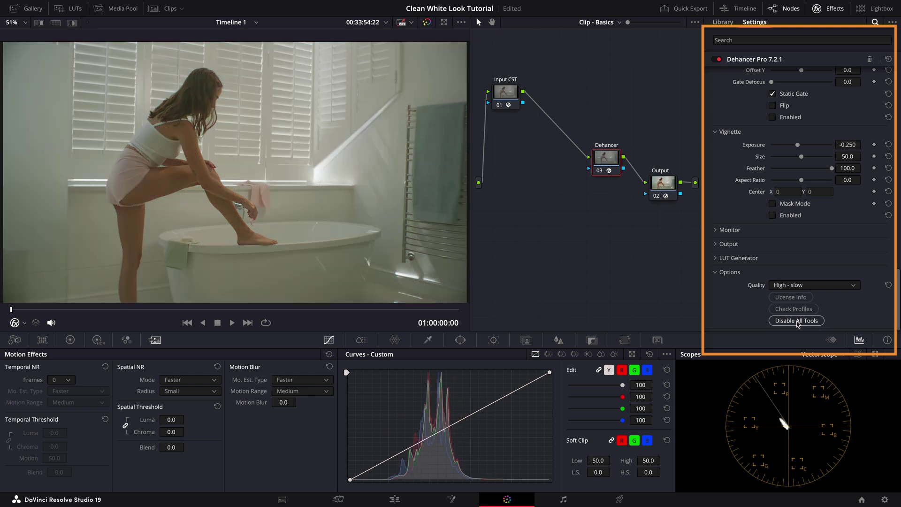
Step: Enable Dehancer's Print tool with the Kodak 2383 Print Film profile and Target White 2.000, and check the image in an enlarged viewer
scroll(749, 253, "up", 10)
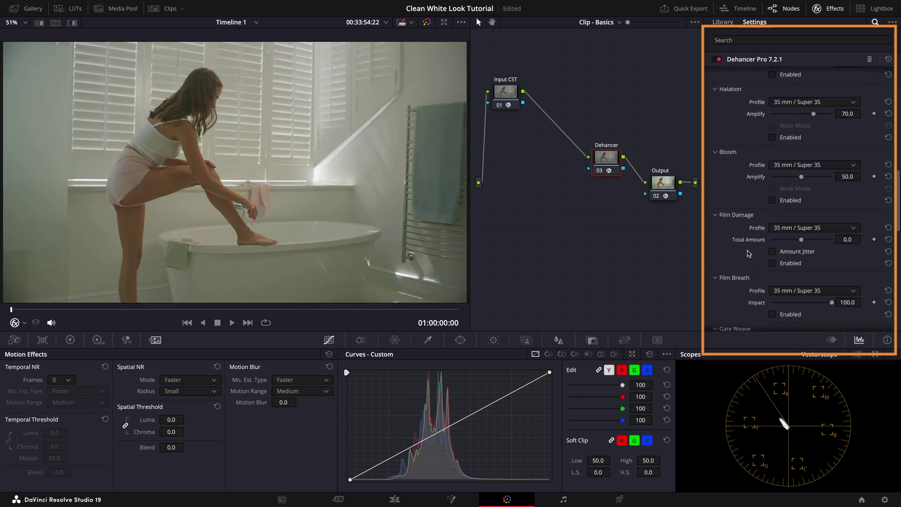
scroll(748, 252, "up", 4)
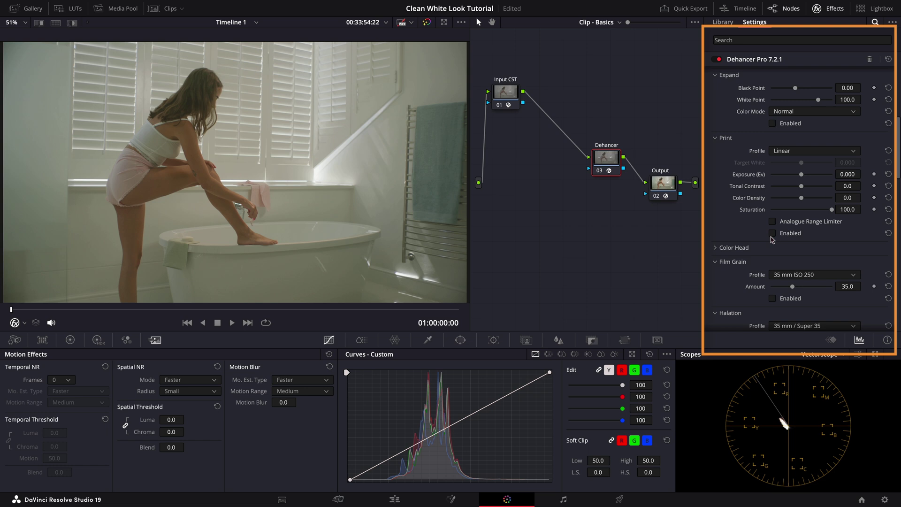
left_click(796, 151)
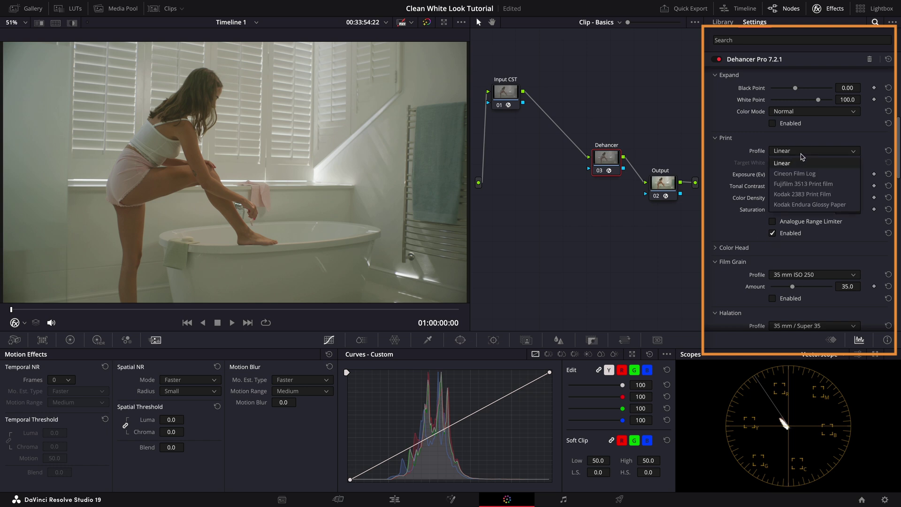
left_click(803, 198)
left_click_drag(804, 166, 844, 166)
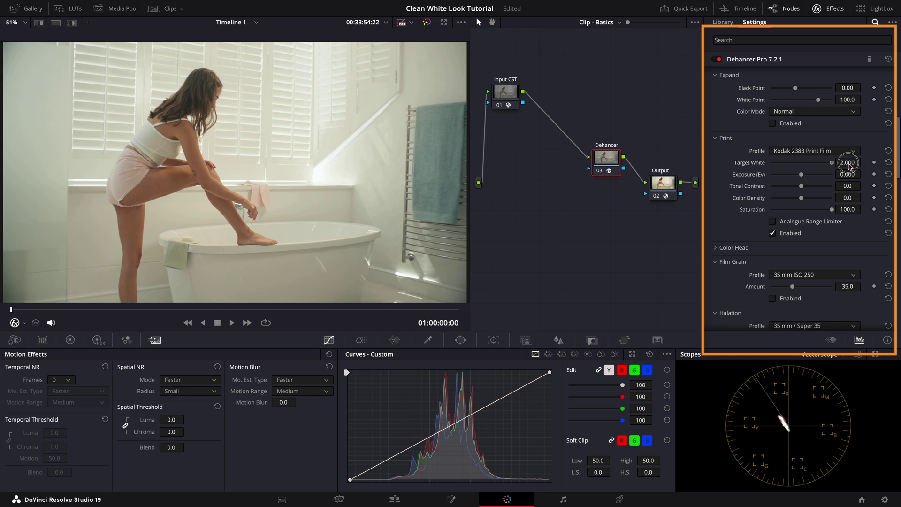
key("alt+f")
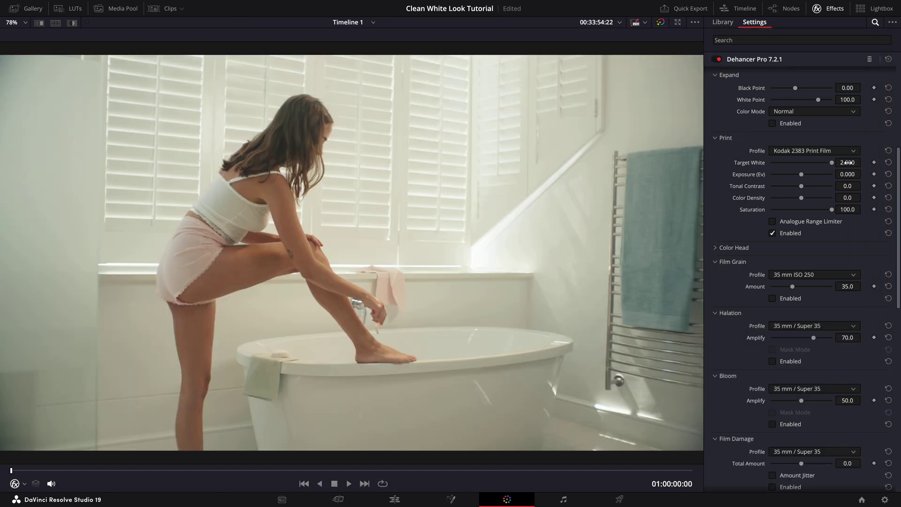
key("alt+f")
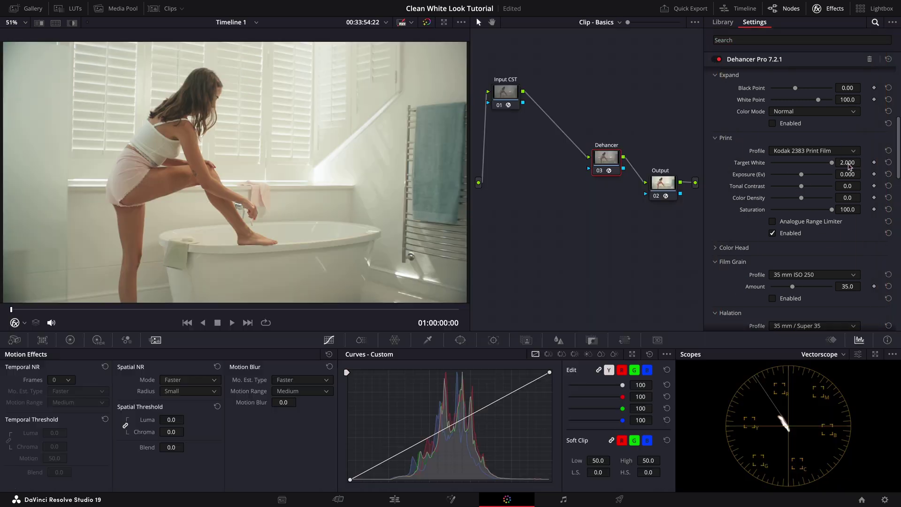
Step: Add a layer node from the Dehancer node, label it "Dehancer2" and arrange the nodes around the layer mixer before Output
right_click(612, 158)
mouse_move(635, 204)
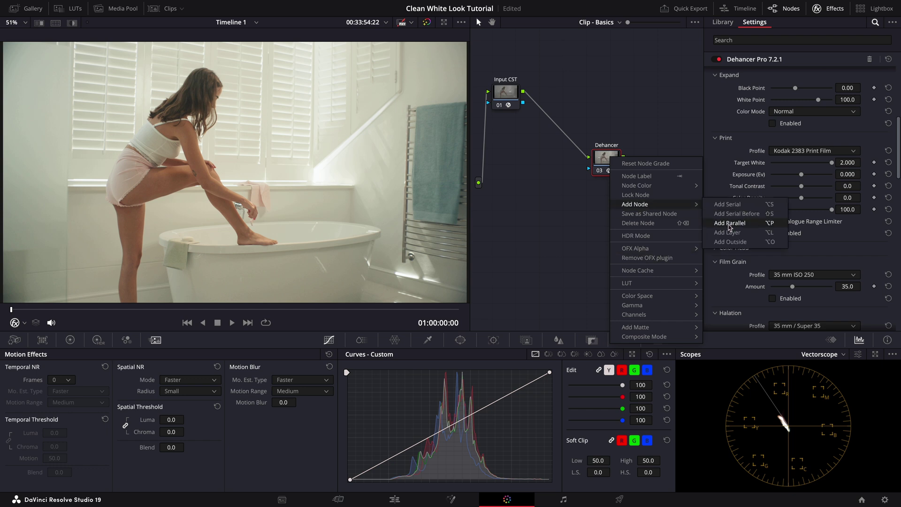
left_click(731, 232)
left_click_drag(607, 192, 610, 234)
left_click_drag(607, 158, 611, 186)
left_click_drag(650, 211, 638, 212)
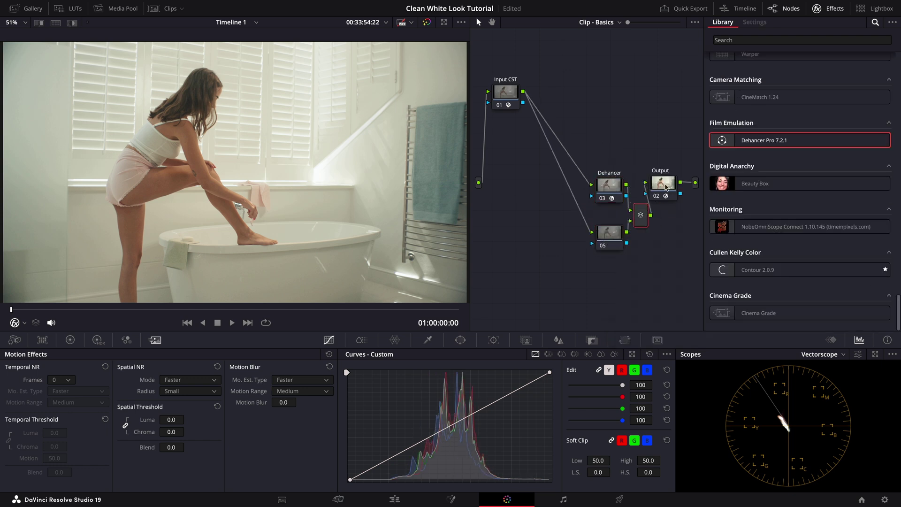
left_click_drag(665, 183, 678, 215)
double_click(614, 229)
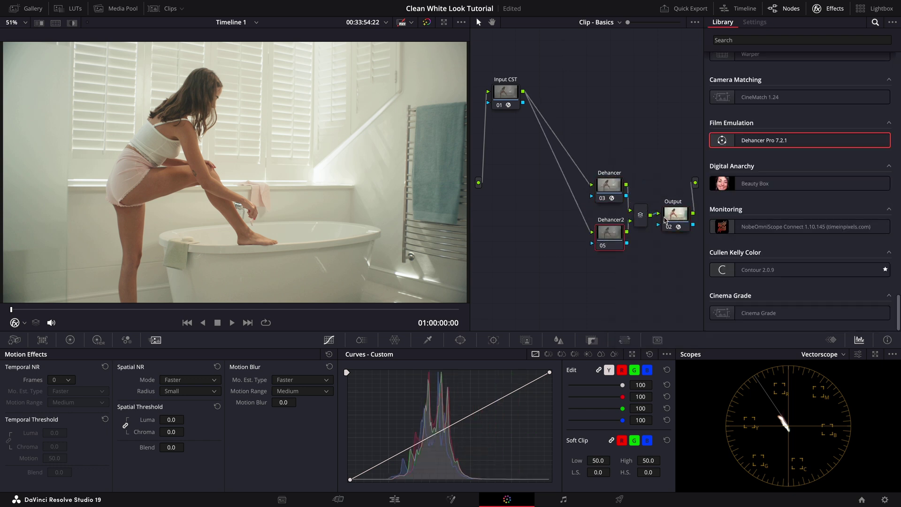
Step: Apply the Dehancer Pro effect to the Dehancer2 node and choose its input source
left_click_drag(760, 140, 609, 233)
left_click(819, 88)
left_click(802, 151)
Step: Set the Dehancer2 effect's quality to High - slow and disable all of its tools
scroll(755, 209, "down", 20)
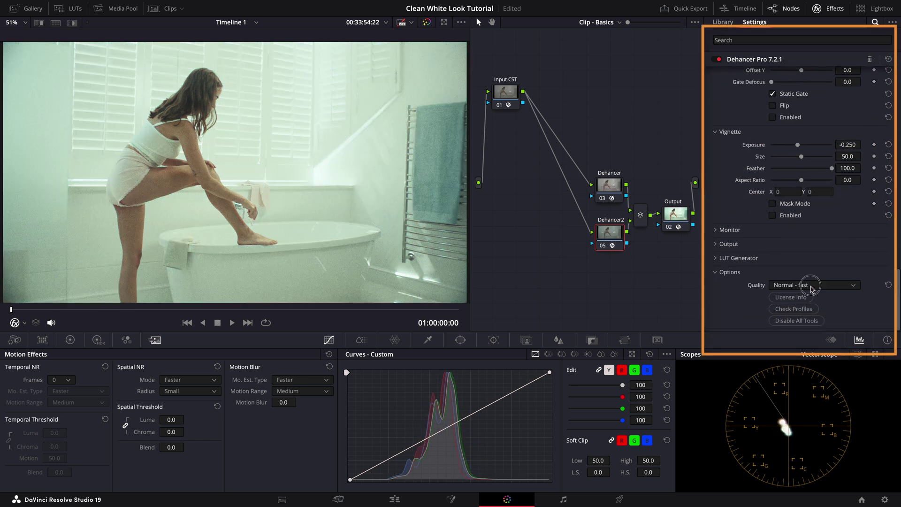
left_click(810, 286)
left_click(799, 308)
left_click(799, 322)
Step: Enable Halation on the Dehancer2 node with the Custom profile and set its Impact to 15.0
scroll(749, 244, "up", 4)
scroll(774, 240, "up", 6)
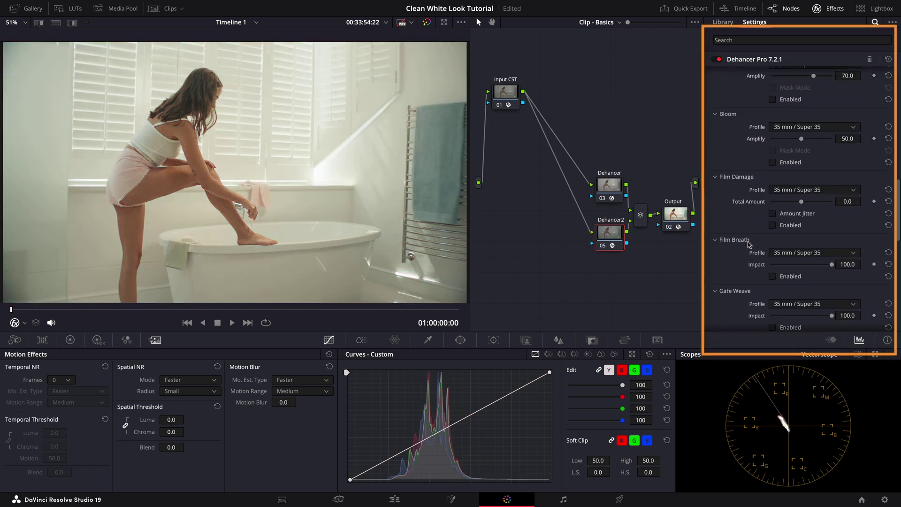
left_click(805, 232)
left_click(784, 244)
scroll(803, 248, "down", 3)
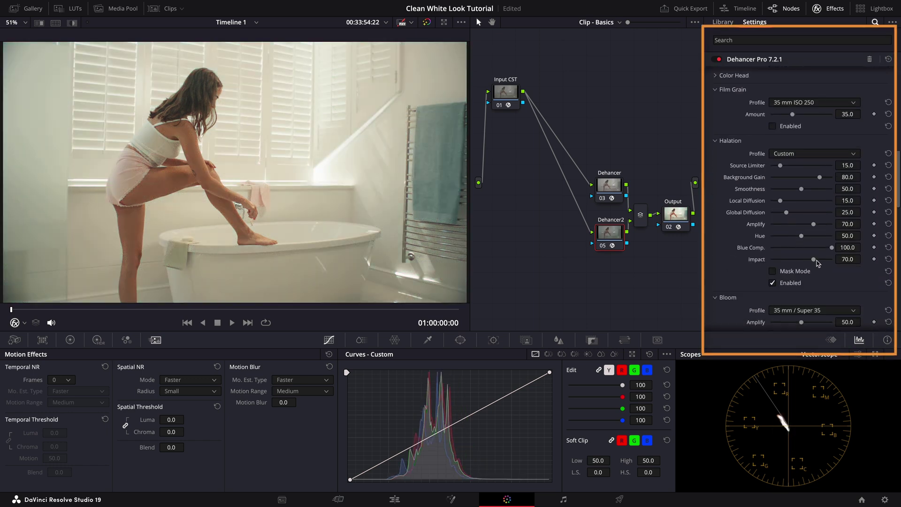
left_click_drag(818, 260, 792, 285)
Step: Set the Bloom profile on the Dehancer2 node to Custom
scroll(786, 254, "down", 5)
left_click(793, 220)
left_click(791, 232)
scroll(794, 268, "down", 2)
Step: Add two serial nodes in a row after the Input CST node
right_click(507, 88)
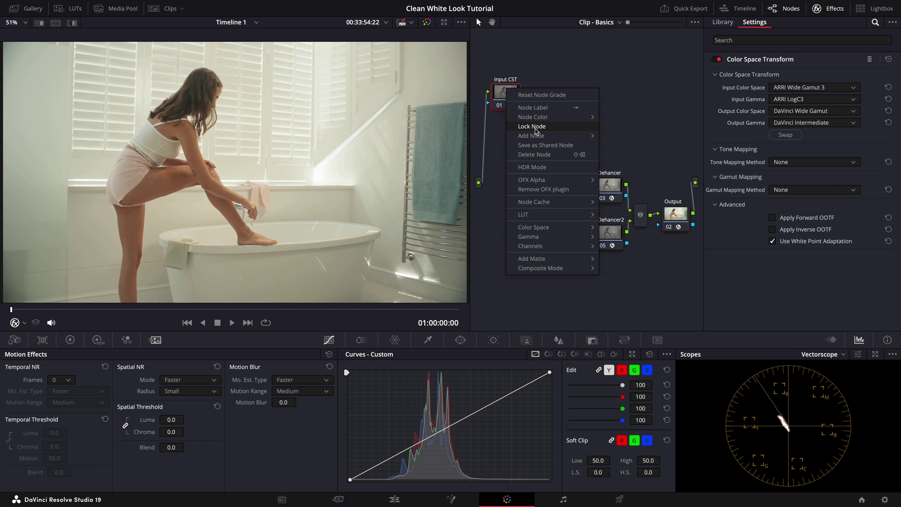
mouse_move(535, 135)
left_click(629, 135)
right_click(554, 96)
mouse_move(582, 143)
left_click(685, 145)
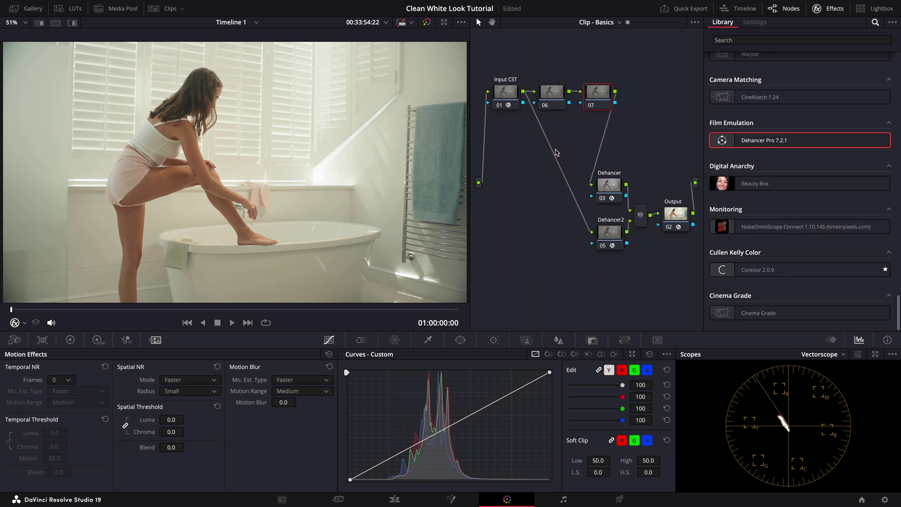
Step: Remove the connection from Input CST to Dehancer2 and feed Dehancer2 from the output of node 07 instead
left_click(556, 153)
key("Delete")
left_click_drag(615, 91, 592, 233)
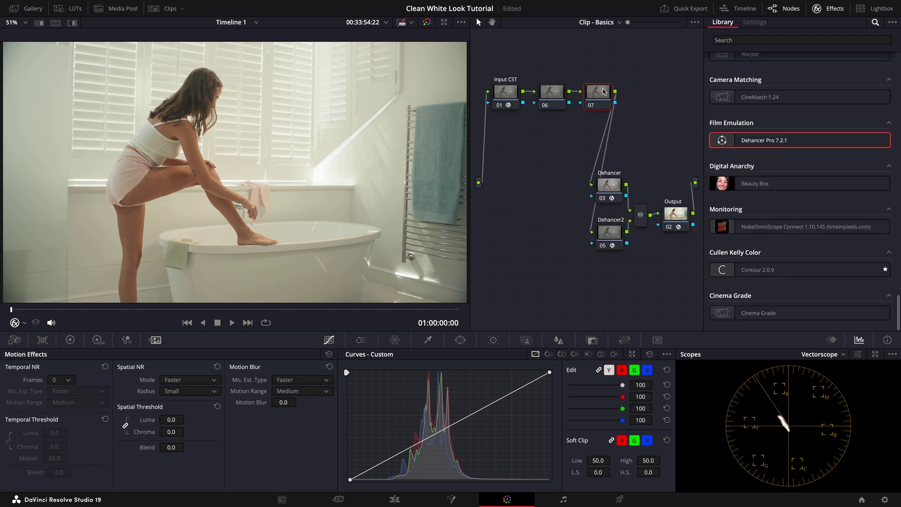
Step: Label node 07 "Balance" and node 06 "Exposure"
type("Balance")
left_click(556, 94)
type("Exposure")
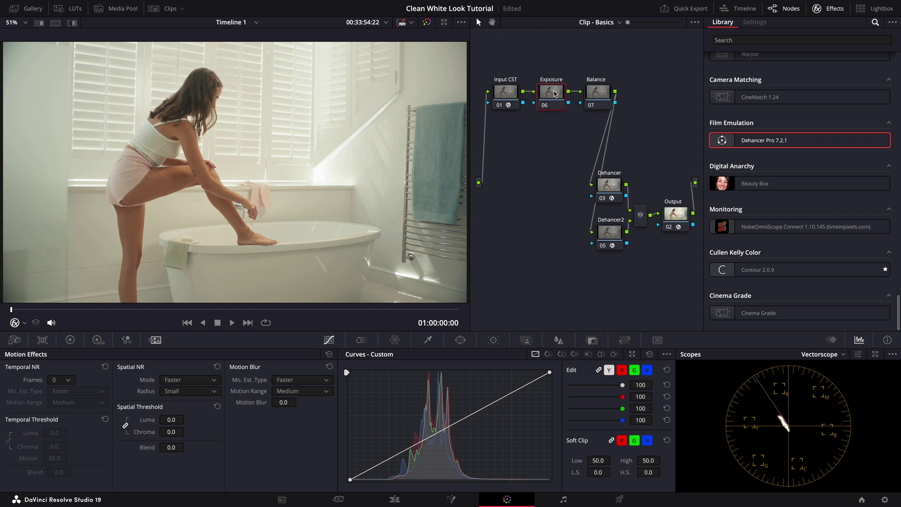
Step: Show the HDR color wheels for the Balance node, try a temperature change and reset it
left_click(592, 92)
left_click(98, 340)
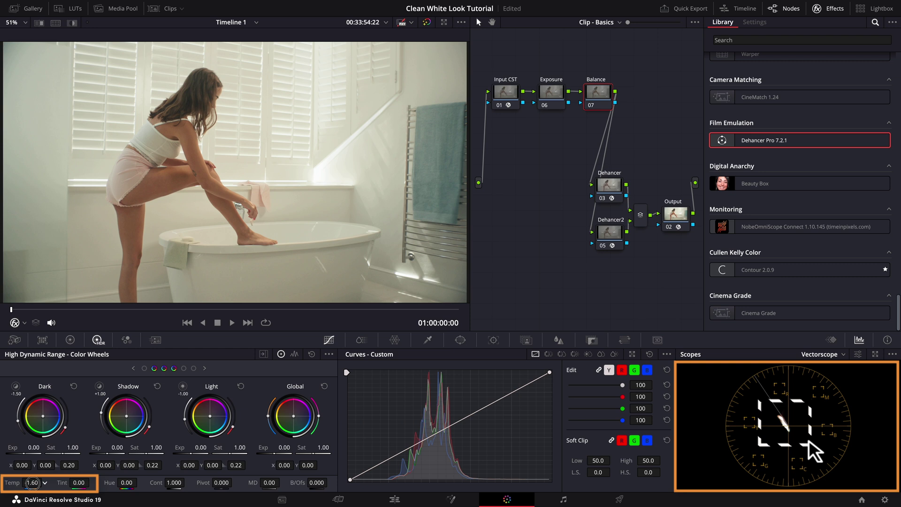
left_click_drag(32, 483, 30, 485)
double_click(15, 482)
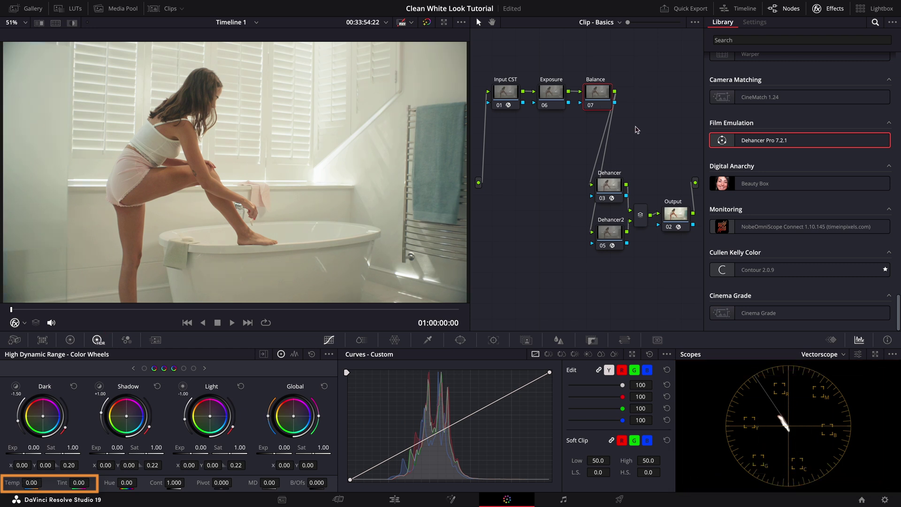
Step: Add a serial node after the Output node and place it below Output
left_click(675, 214)
right_click(675, 214)
mouse_move(699, 259)
left_click(791, 260)
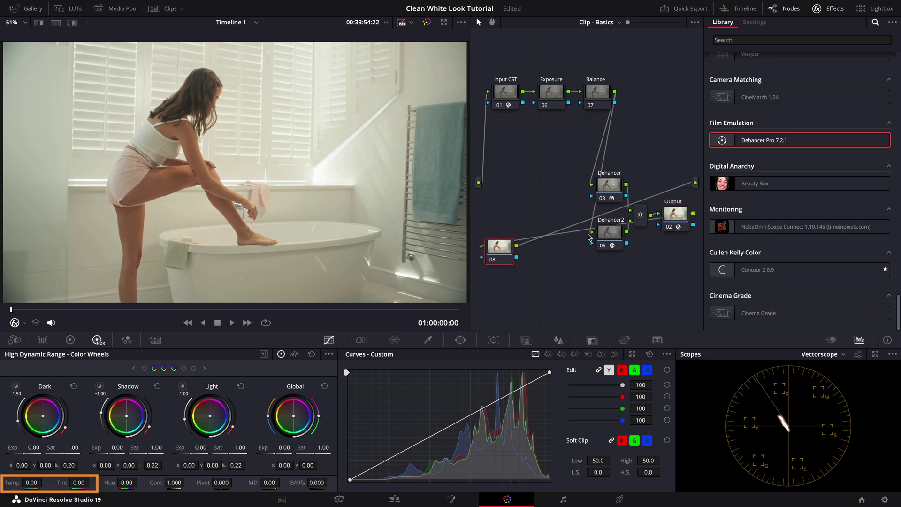
left_click_drag(499, 248, 684, 272)
Step: Apply the DCTL effect to the new last node and load the MONO-Balance-v1.2 DCTL
scroll(751, 165, "up", 20)
scroll(752, 162, "down", 2)
scroll(752, 162, "down", 3)
left_click_drag(749, 230, 683, 271)
left_click(815, 74)
scroll(811, 129, "down", 15)
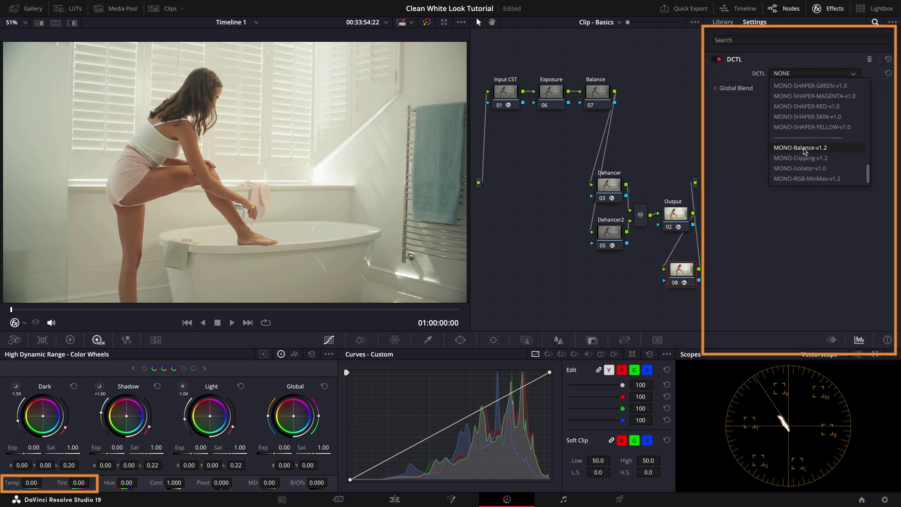
left_click(803, 148)
Step: Label the DCTL node "Neutral", turn off its Skin Tone Indicator and turn on Highlight Neutrals
left_click_drag(690, 273, 687, 273)
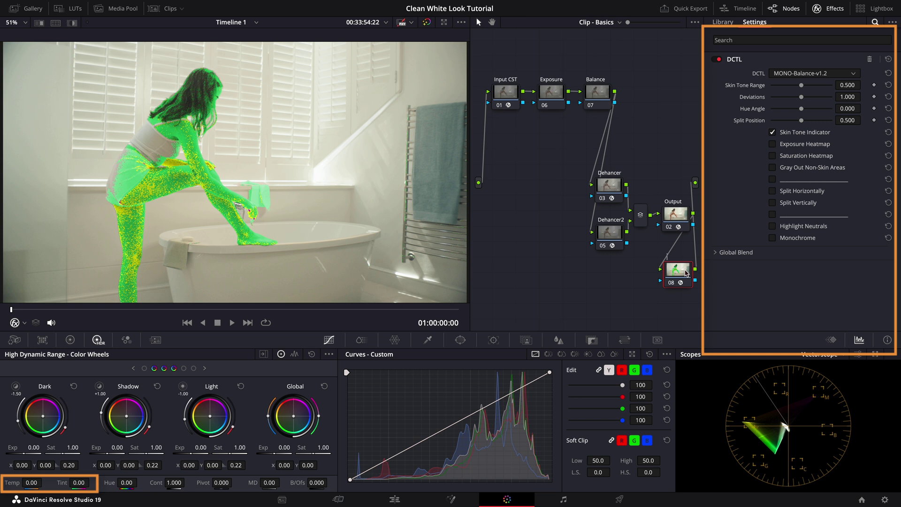
type("Neutral")
key("Return")
left_click(772, 132)
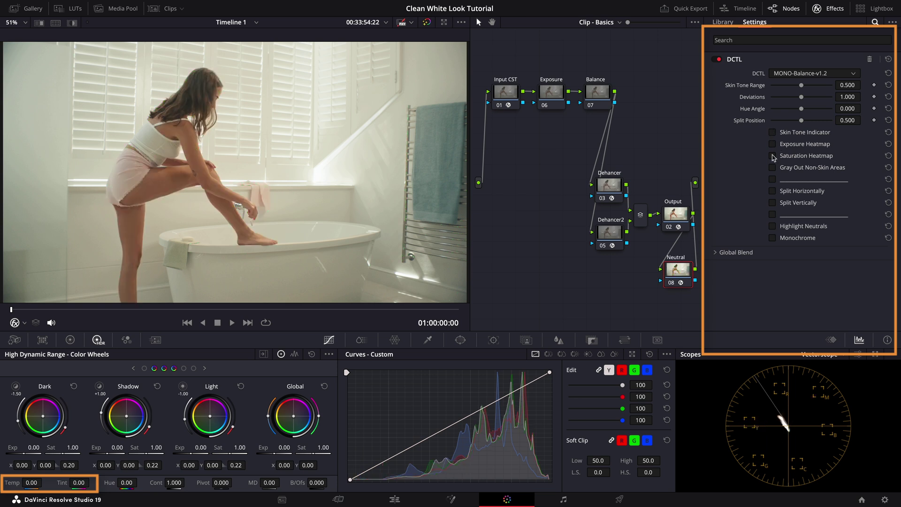
left_click(773, 227)
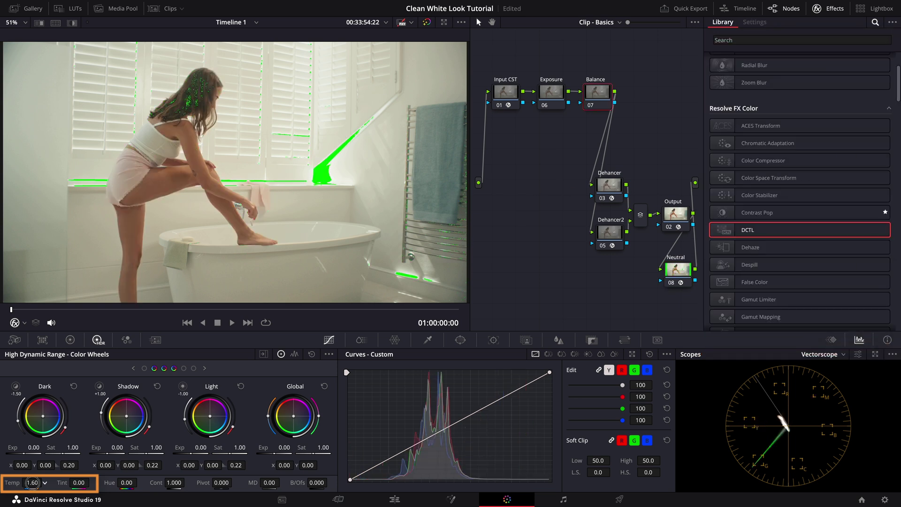
Step: Set the Balance node's Temp to -1419.2 and Tint to 11.92 using the neutrals highlight, and disable the Neutral node
left_click_drag(32, 483, 1, 482)
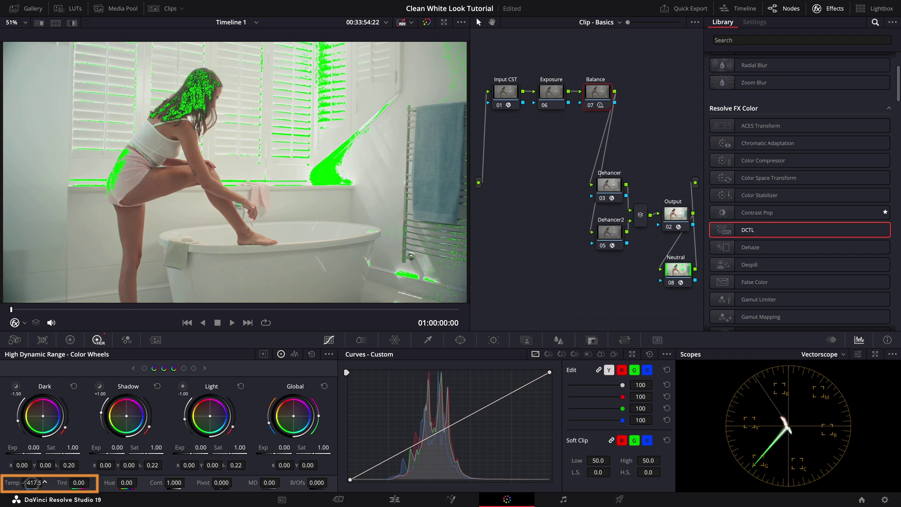
mouse_move(83, 484)
left_mouse_down()
mouse_move(145, 489)
mouse_move(79, 485)
left_mouse_up()
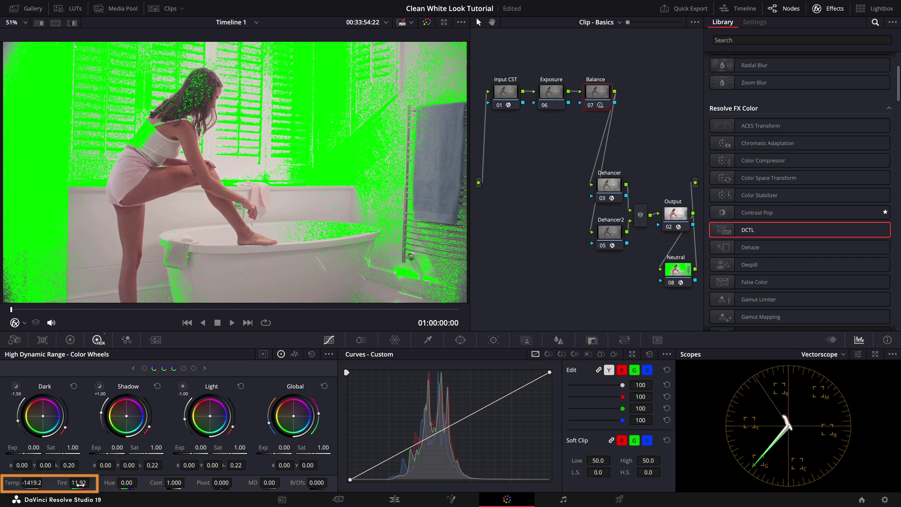
left_click(671, 283)
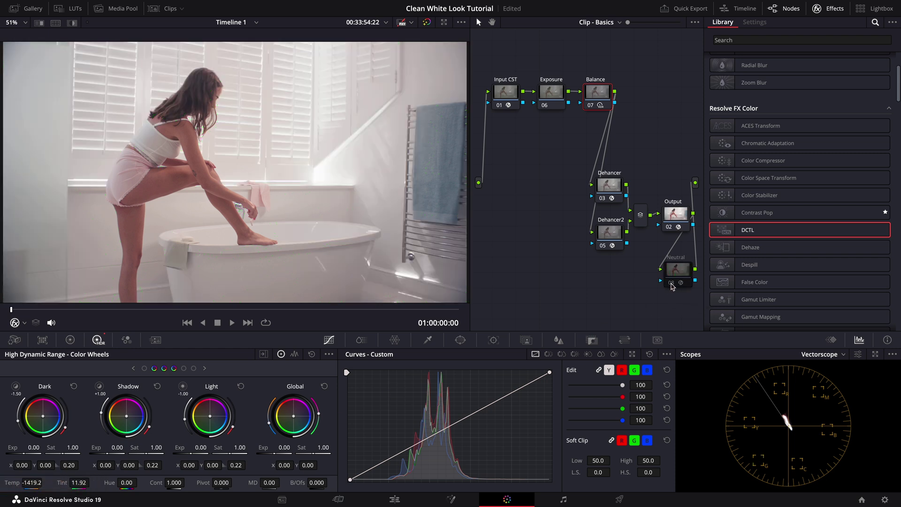
Step: Compare the image with the Balance node disabled and enabled
left_click(592, 106)
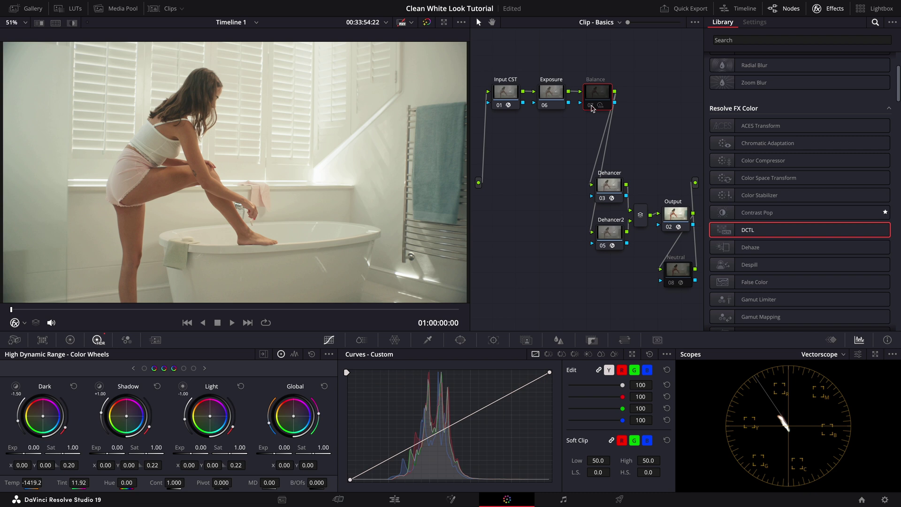
left_click(591, 107)
left_click(592, 107)
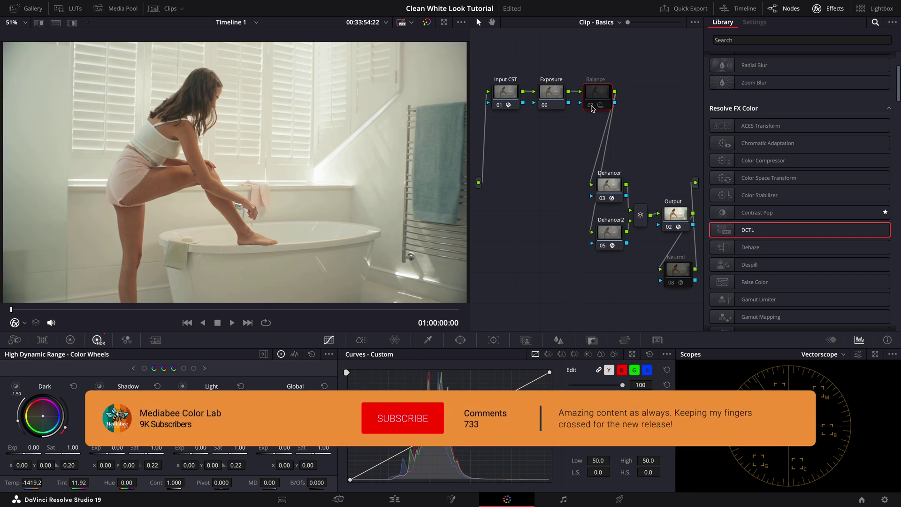
left_click(591, 107)
Step: Select the Exposure node and switch the scope to Waveform
left_click(551, 95)
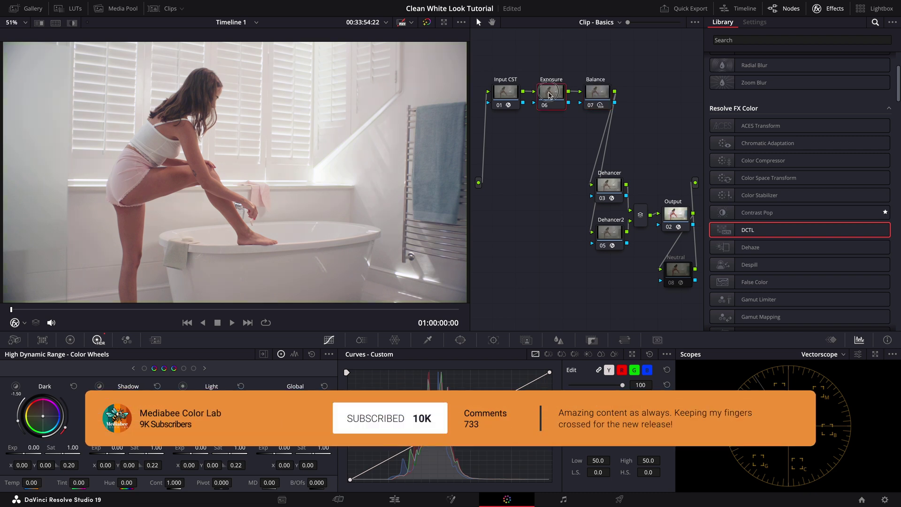
left_click(826, 356)
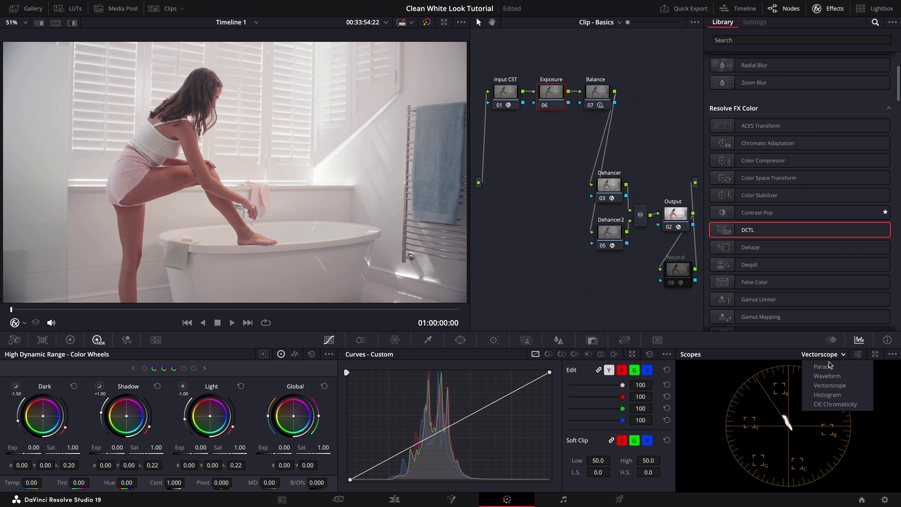
left_click(833, 376)
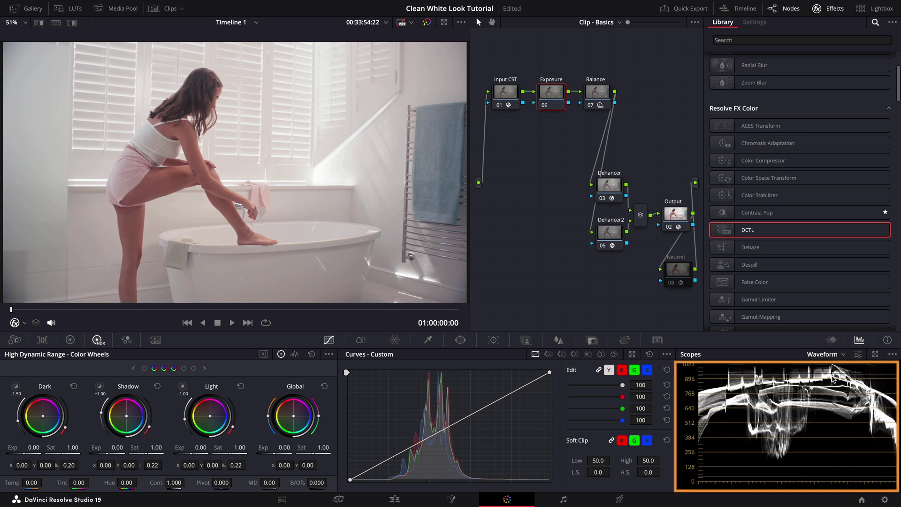
Step: Set the viewer to Qualifier mode for checking skin on the waveform, and raise the Exposure node's Global exposure to 0.23
left_click(893, 354)
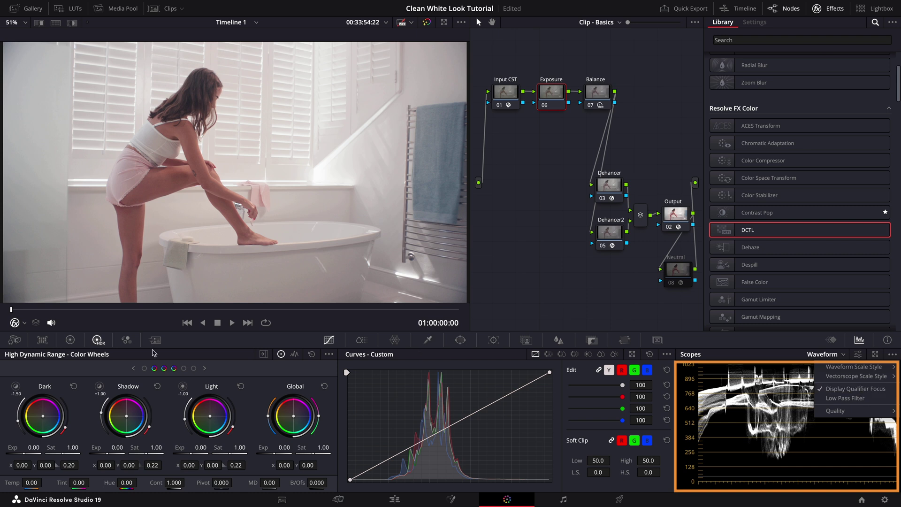
left_click(23, 323)
left_click(23, 323)
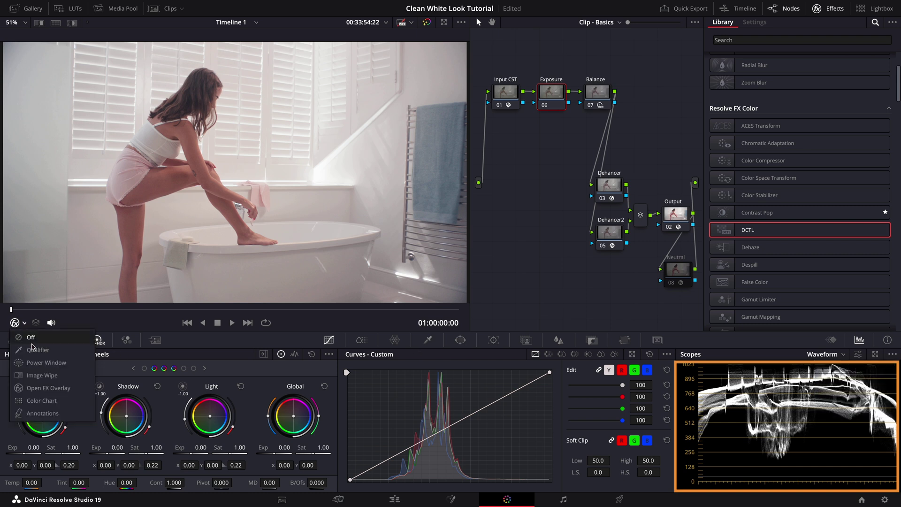
left_click(26, 350)
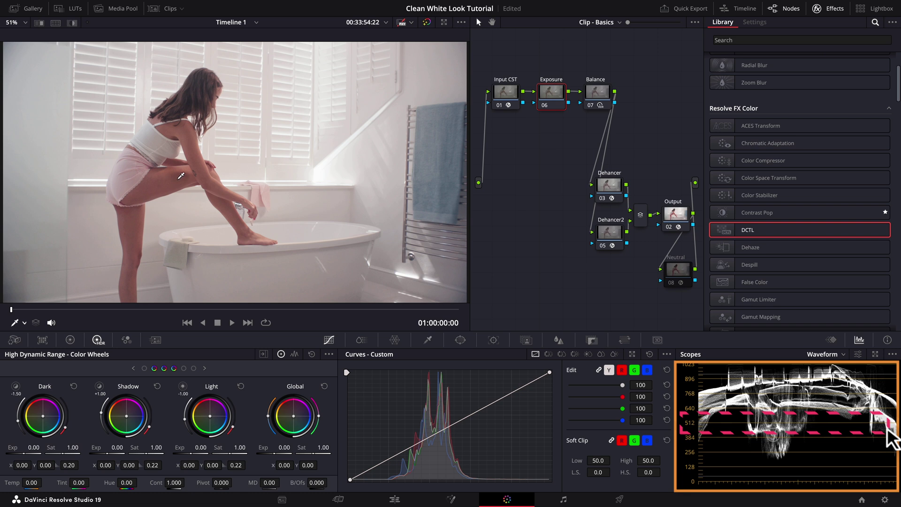
left_click_drag(282, 448, 323, 449)
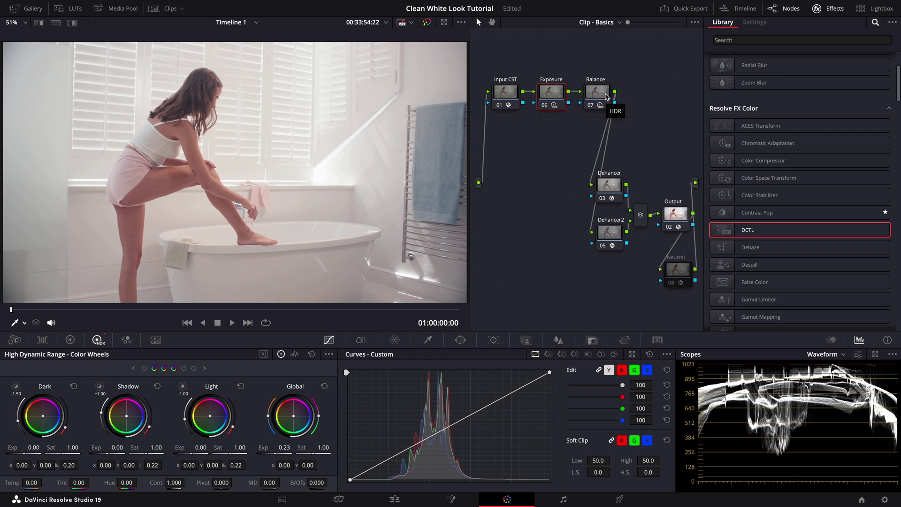
Step: Turn on Clipping Indication in the Monitor settings of the Dehancer2 node
left_click(610, 229)
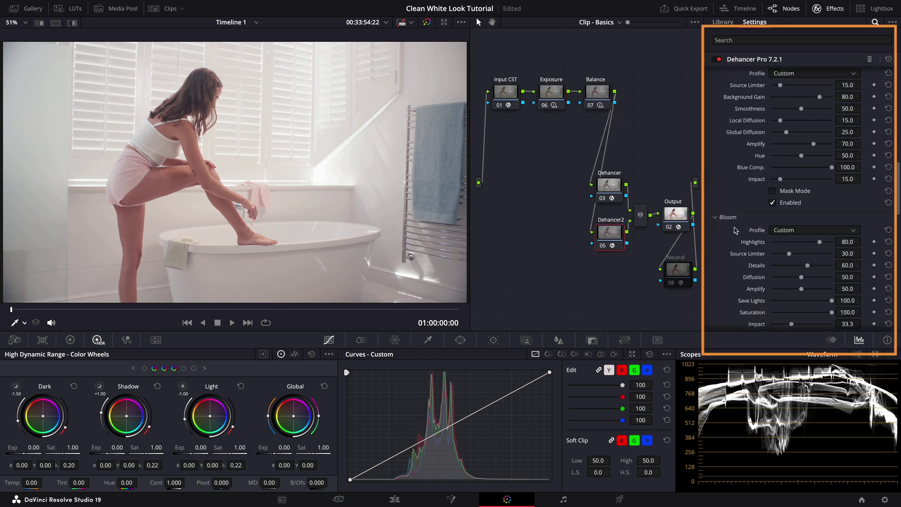
scroll(736, 230, "down", 10)
left_click(727, 234)
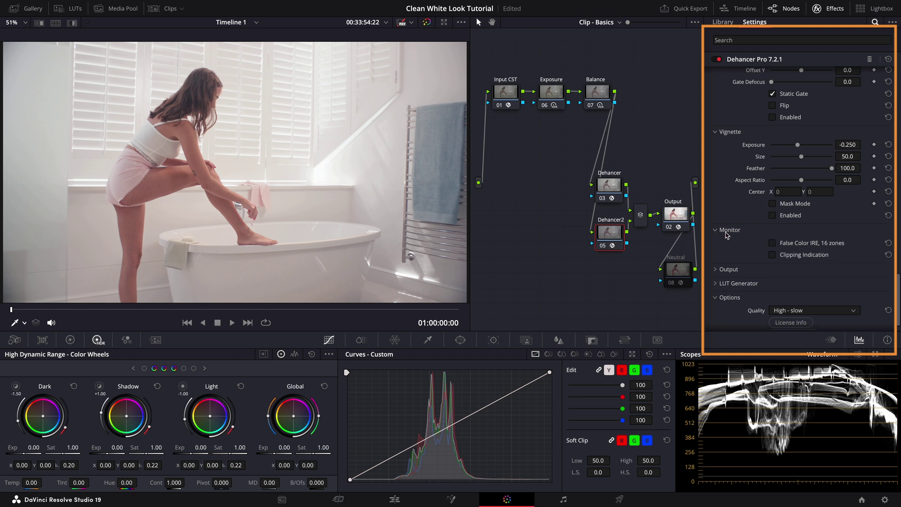
left_click(773, 255)
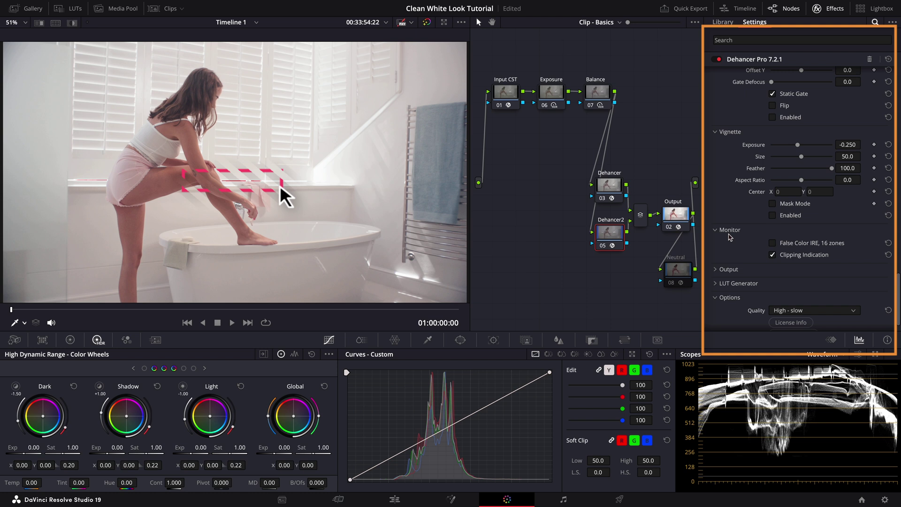
Step: Enable Expand on the Dehancer2 node and set its White Point to 102.0
scroll(730, 237, "up", 8)
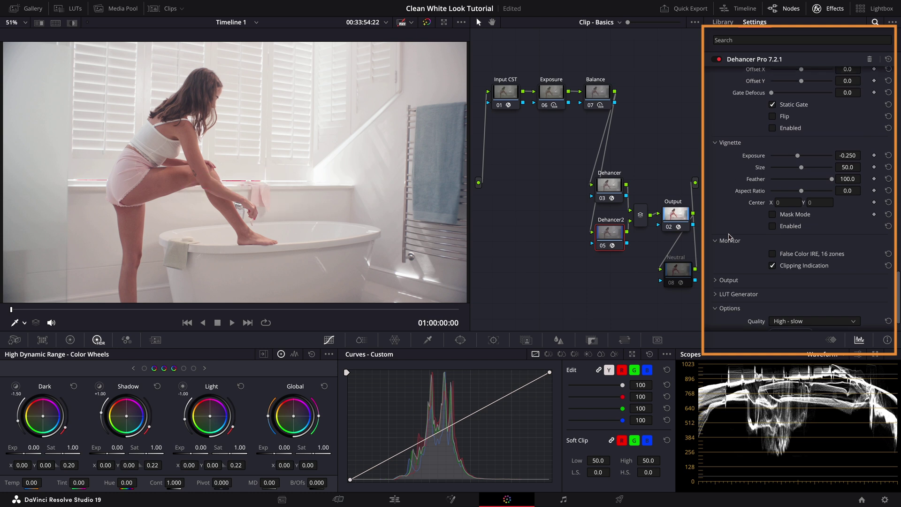
scroll(730, 238, "up", 10)
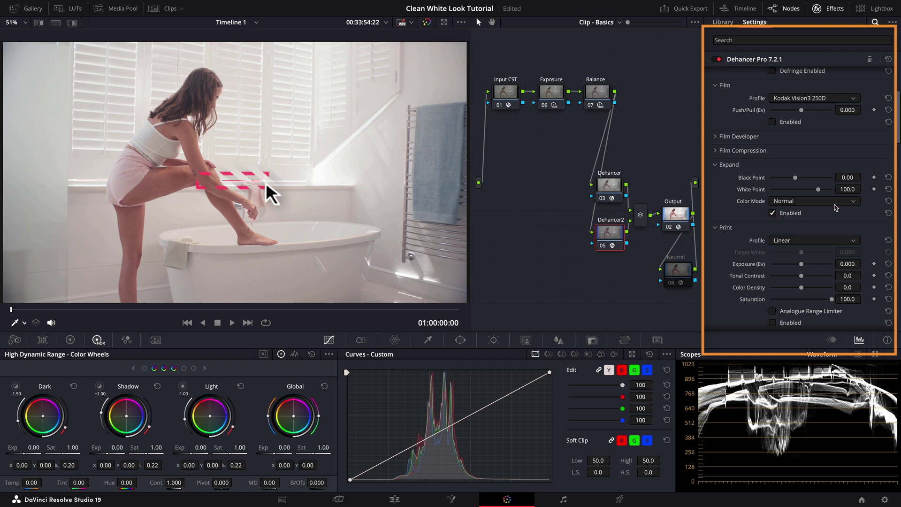
left_click_drag(847, 189, 860, 189)
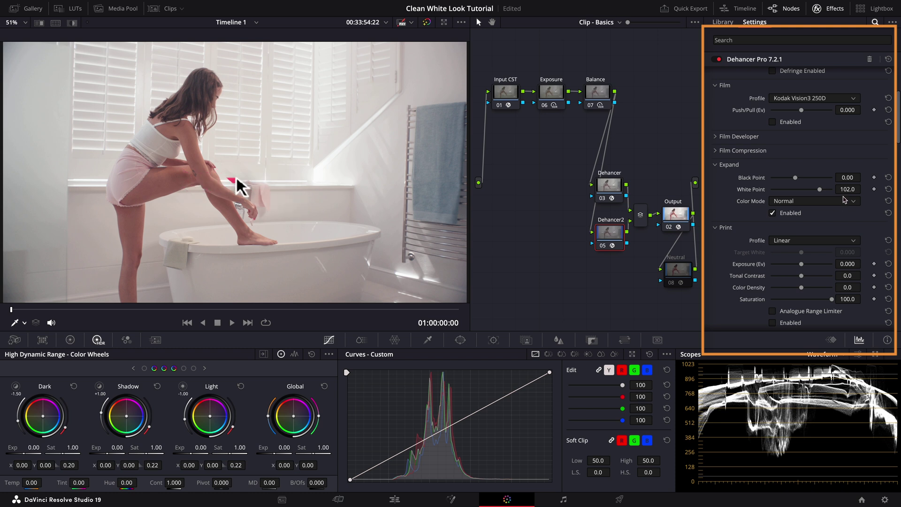
Step: Set the Dehancer2 node's Expand Black Point to 14.11
left_click_drag(847, 178, 887, 177)
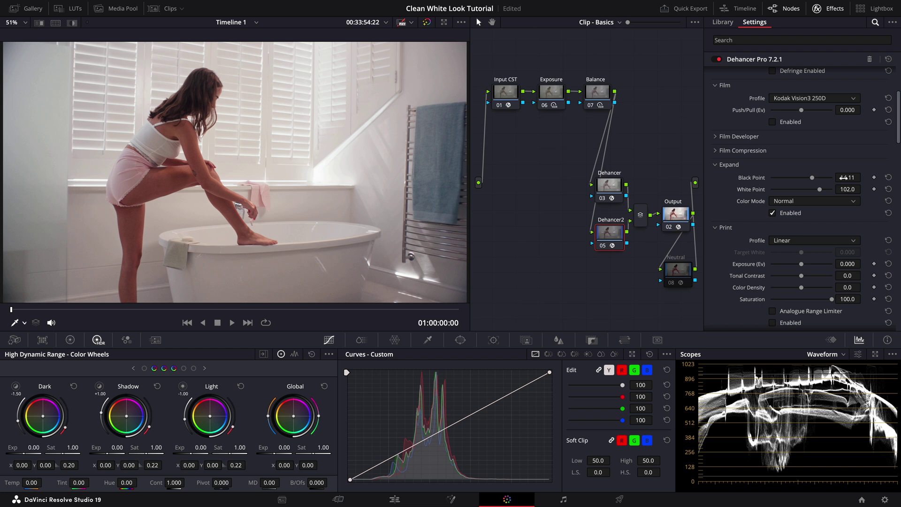
Step: Add a serial node after Balance and stack two layer nodes beneath it, feeding a layer mixer before the Dehancer nodes
left_click(606, 91)
right_click(606, 90)
mouse_move(632, 140)
left_click(720, 142)
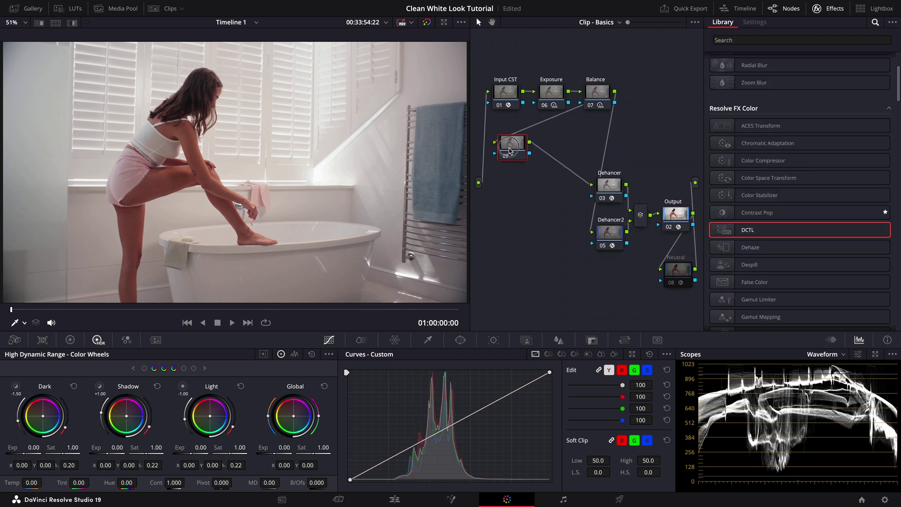
left_click_drag(510, 150, 510, 157)
right_click(510, 156)
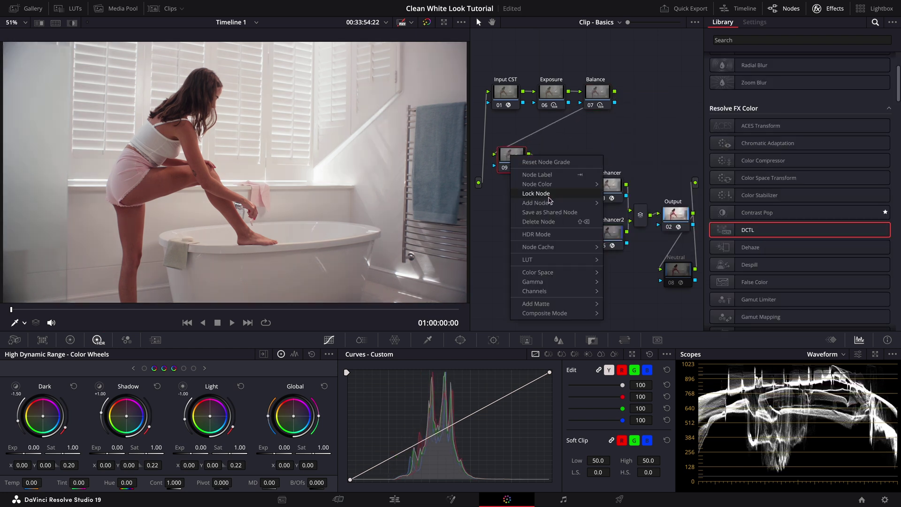
mouse_move(550, 202)
left_click(628, 231)
right_click(519, 195)
mouse_move(554, 242)
left_click(637, 270)
left_click_drag(560, 206, 555, 197)
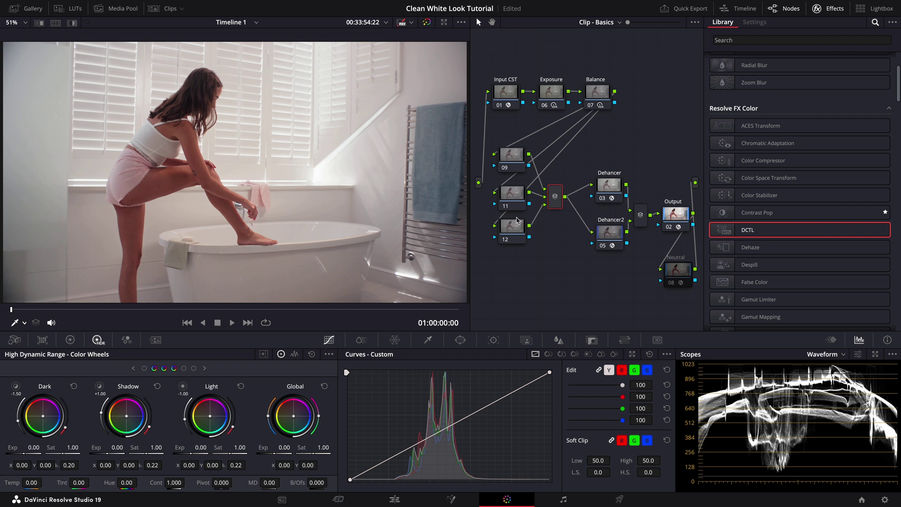
Step: Space out the three new stacked nodes and label them Hue, Density and Saturation from first to last
left_click_drag(517, 220, 517, 234)
left_click_drag(514, 194, 514, 196)
left_click_drag(511, 157, 512, 155)
double_click(508, 141)
type("Hue")
double_click(509, 183)
type("Density")
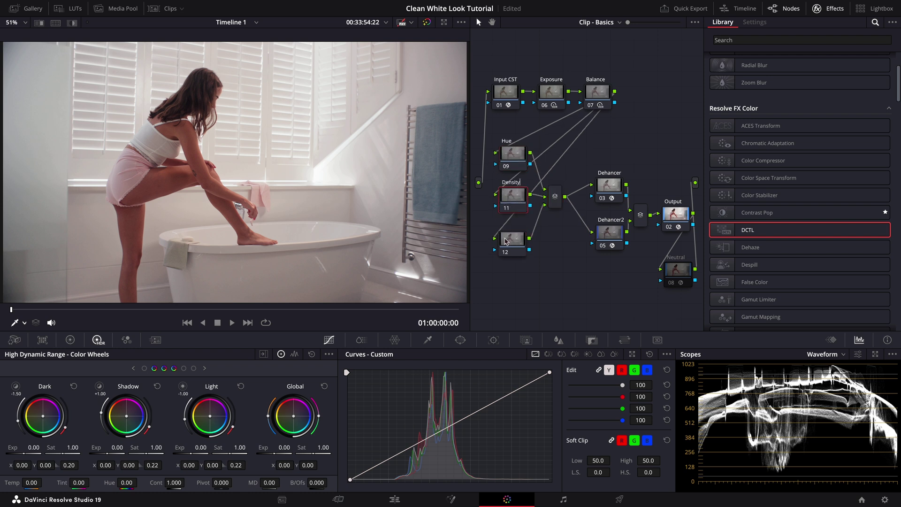
double_click(505, 239)
type("Saturation")
Step: Apply a DCTL effect to the Hue node and load MONO-HUE-v3.0
left_click(513, 152)
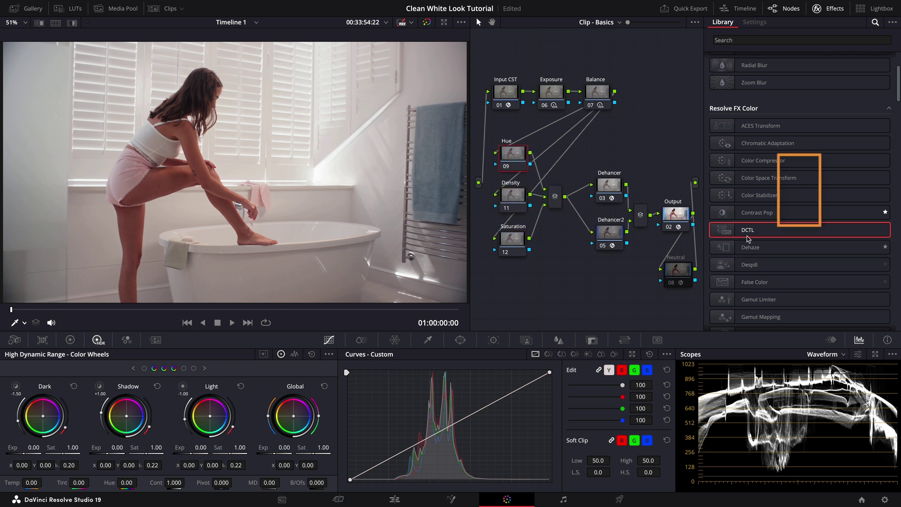
double_click(748, 232)
left_click(801, 73)
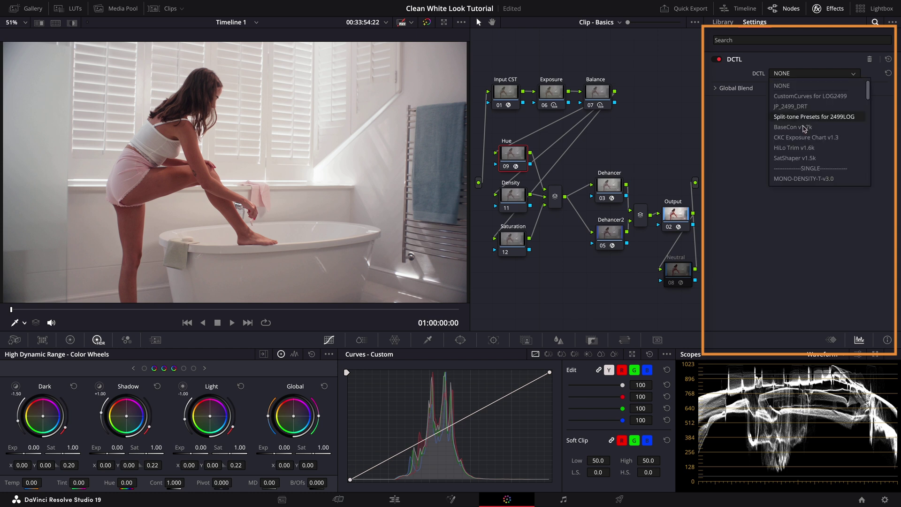
scroll(805, 129, "down", 3)
left_click(806, 137)
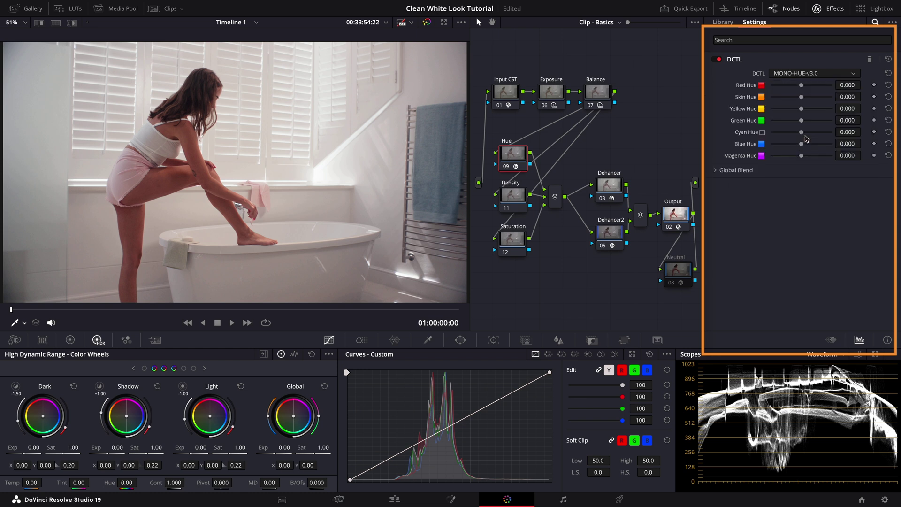
Step: Apply a DCTL effect to the Density node and load MONO-DENSITY-v3.0
left_click(520, 196)
double_click(747, 231)
left_click(819, 75)
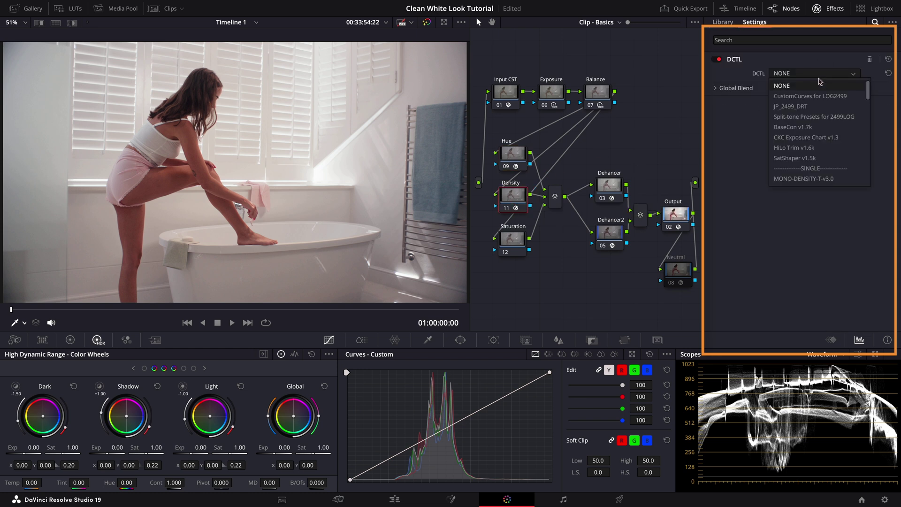
scroll(811, 138, "down", 3)
left_click(811, 129)
Step: Apply a DCTL effect to the Saturation node and load MONO-SAT-v3.0
left_click(513, 240)
left_click_drag(755, 230, 517, 239)
left_click(817, 73)
scroll(817, 160, "down", 3)
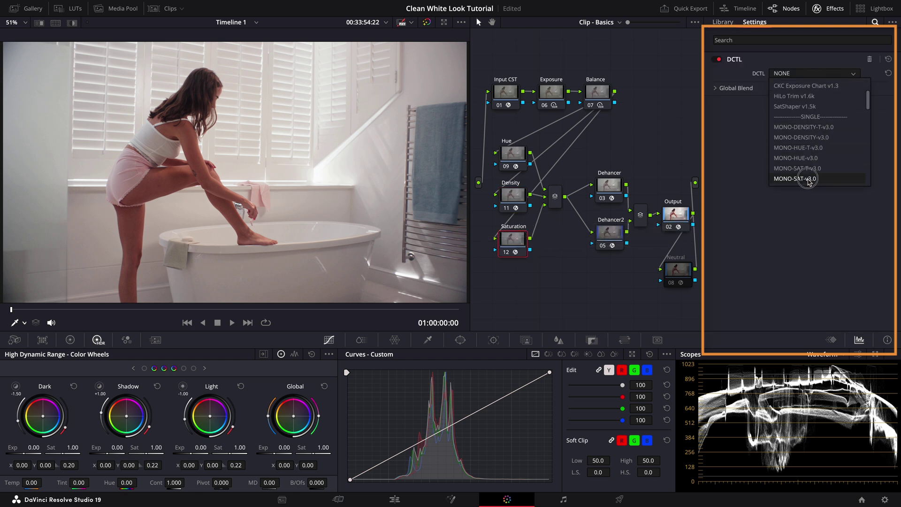
left_click(809, 180)
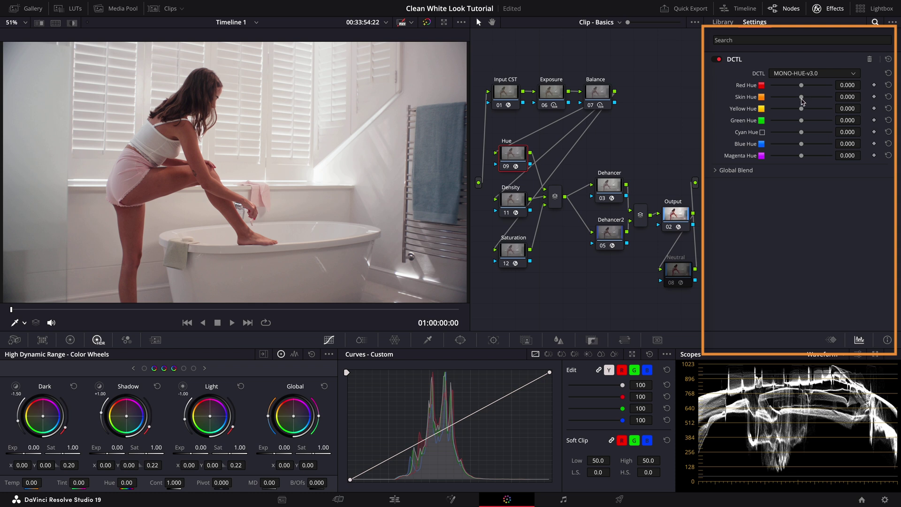
Step: Set Skin Hue to -0.116 in the Hue node's DCTL
left_click_drag(801, 98, 800, 103)
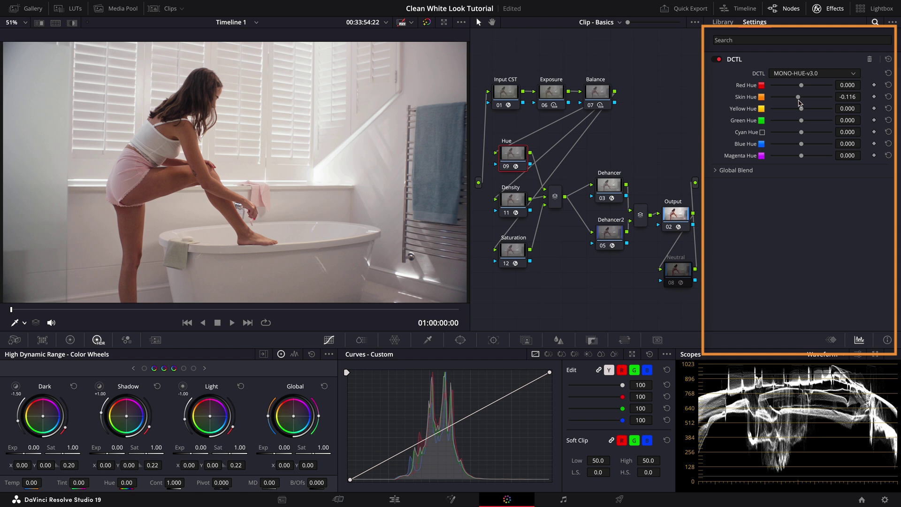
Step: On the Neutral node, turn off Highlight Neutrals and check the skin with the Skin Tone Indicator before turning it off again
left_click(677, 284)
left_click(772, 226)
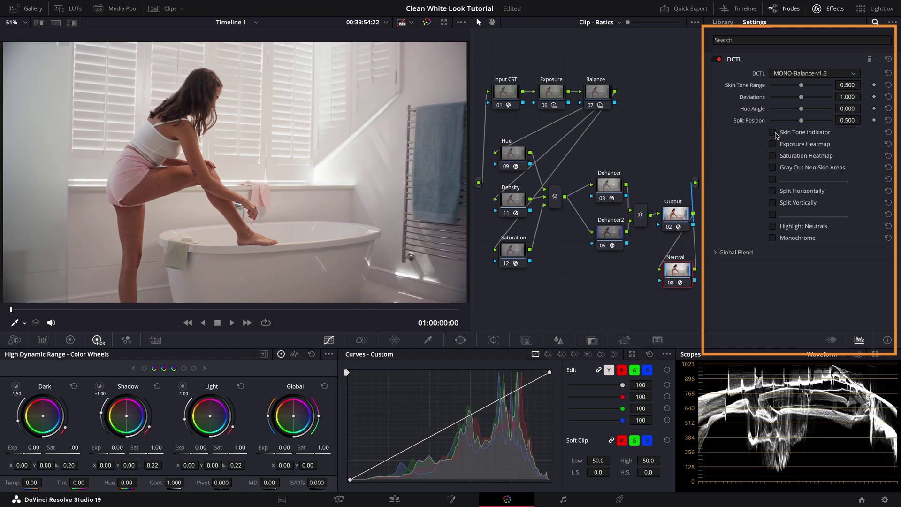
left_click(773, 133)
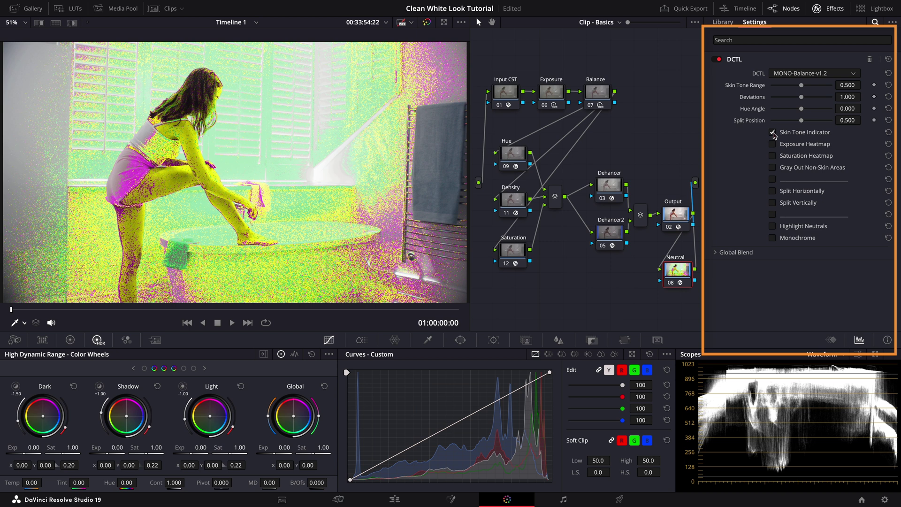
left_click(772, 134)
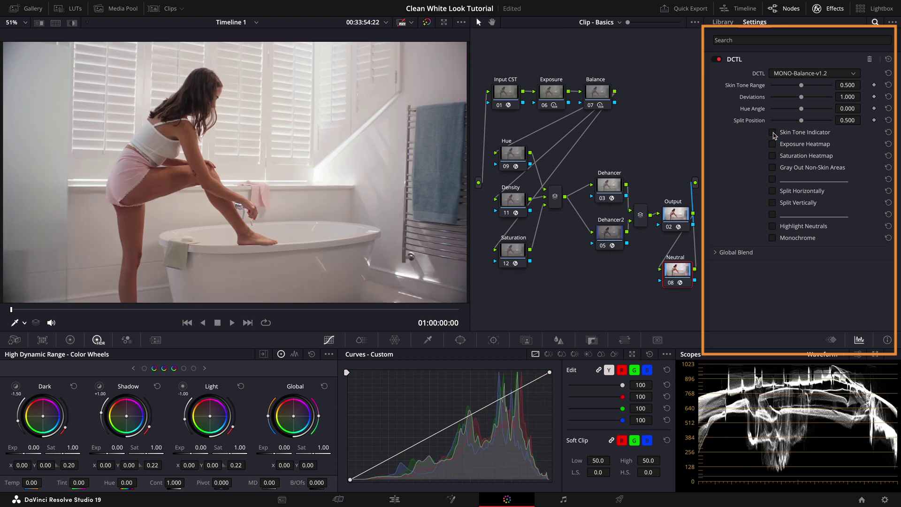
Step: Set the Density node's Blue Density and Cyan Density to 1.000 and compare the image with the node off and on
left_click(519, 201)
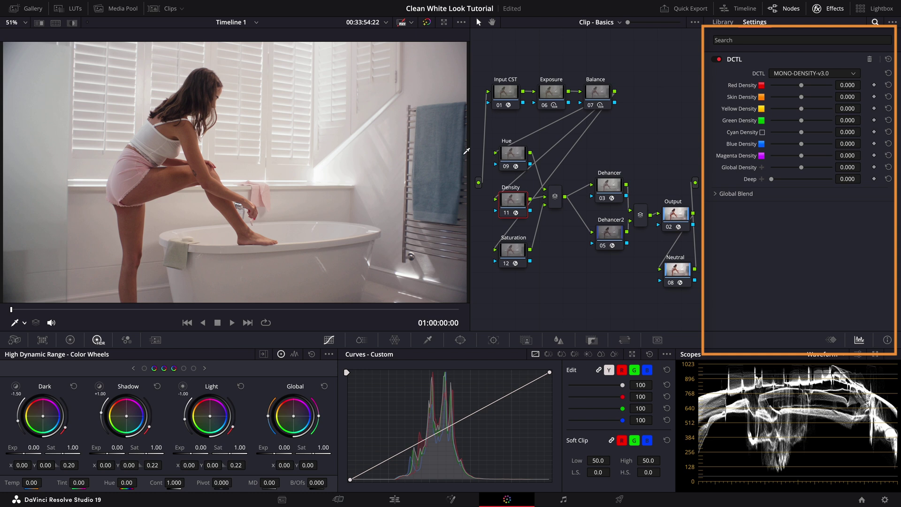
left_click_drag(805, 144, 838, 132)
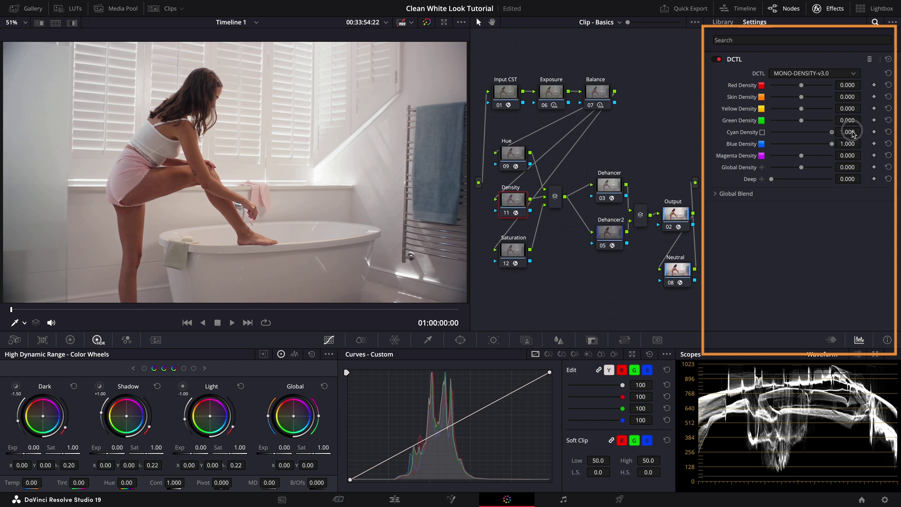
left_click(508, 215)
left_click(507, 214)
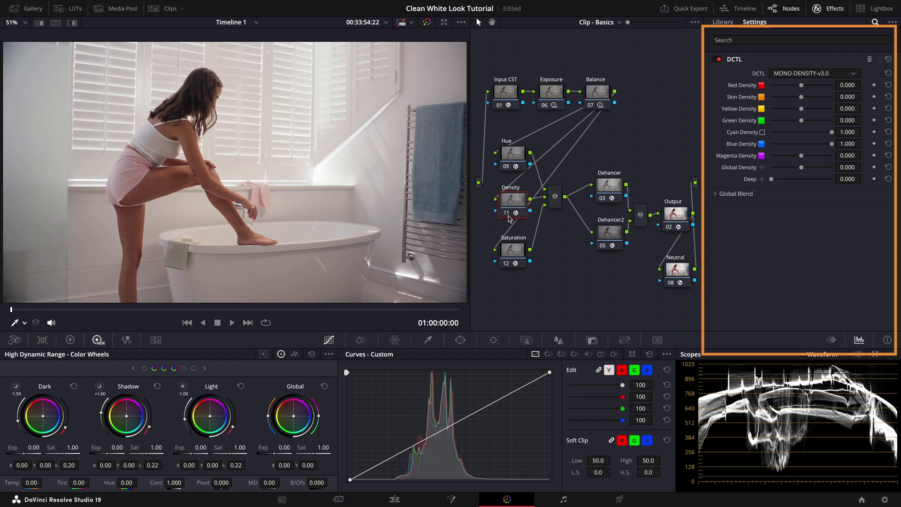
left_click(507, 214)
left_click(507, 214)
Step: In the Saturation node, set Blue Sat to 0.612, Cyan Sat to 0.147 and Skin Sat to 0.071
left_click(513, 250)
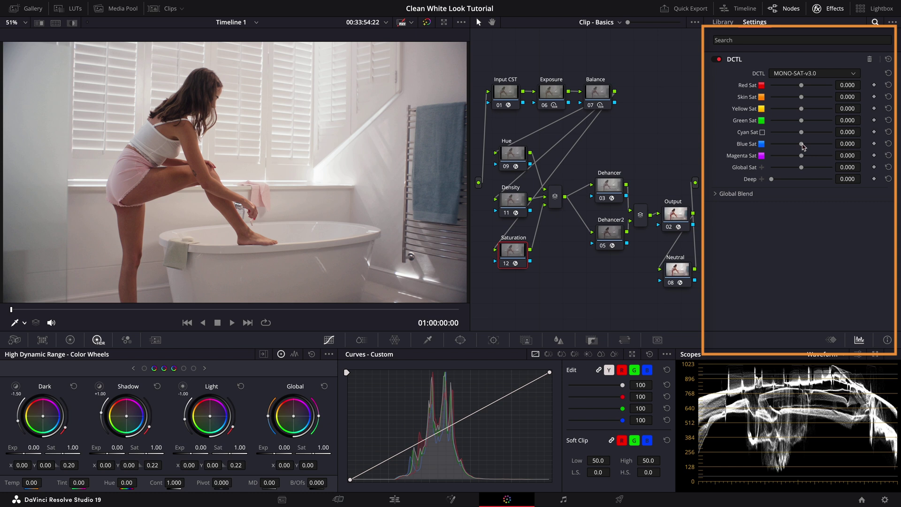
mouse_move(804, 147)
left_mouse_down()
mouse_move(830, 144)
mouse_move(807, 136)
left_mouse_up()
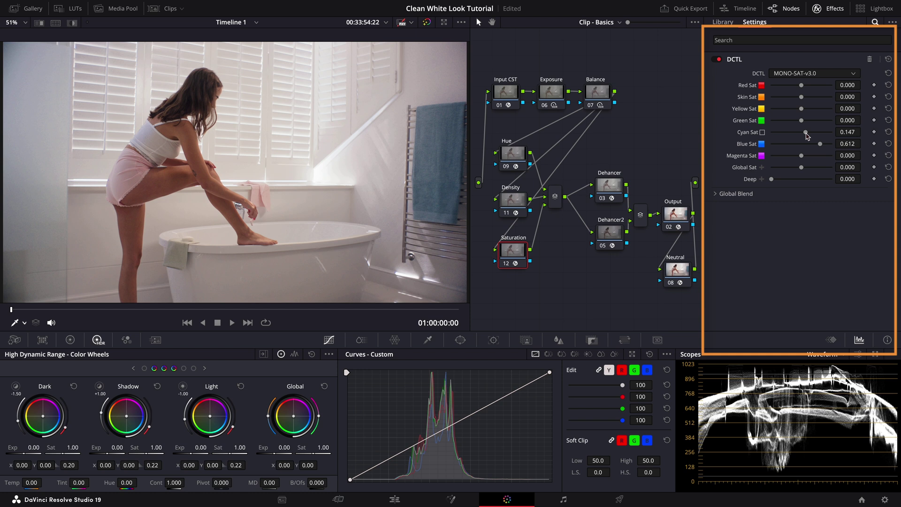
mouse_move(848, 97)
left_mouse_down()
mouse_move(874, 97)
mouse_move(848, 100)
left_mouse_up()
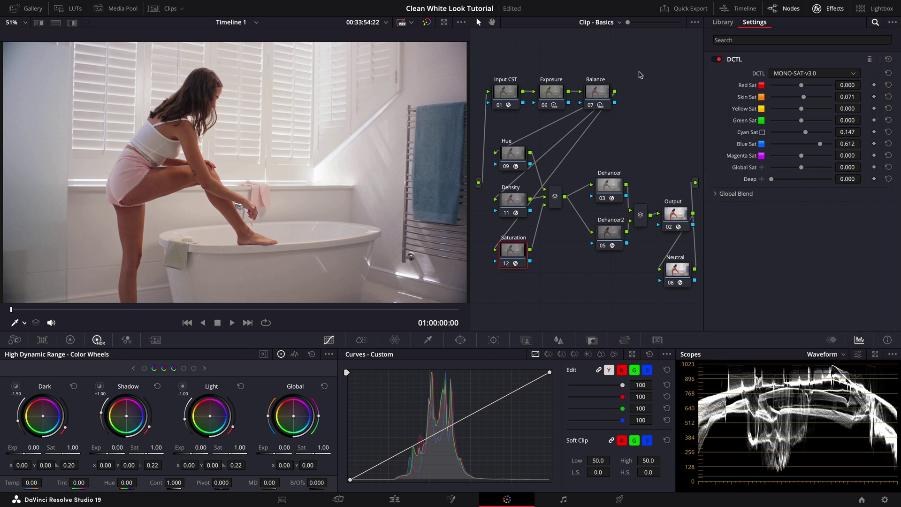
Step: Enlarge the viewer and compare the graded image with the ungraded original by bypassing all grades
left_click_drag(639, 72, 550, 266)
key("alt+f")
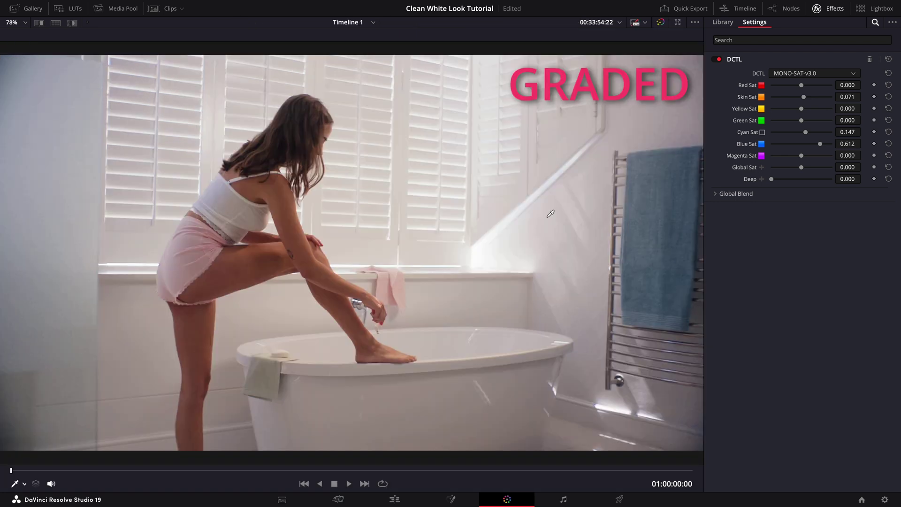
key("shift+d")
key("shift+d")
key("shift+d")
key("shift+d")
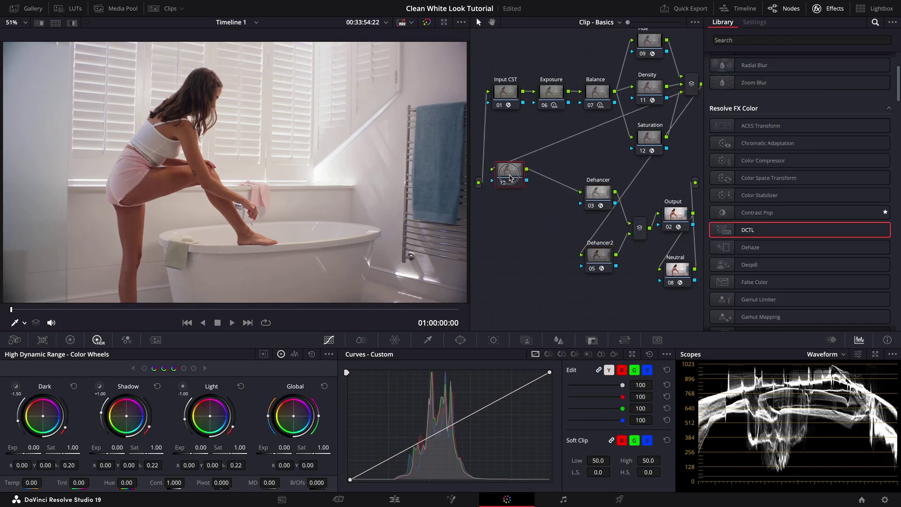
Step: Stack two more layer nodes under the new node ahead of the Dehancer nodes and arrange the node graph neatly
right_click(513, 172)
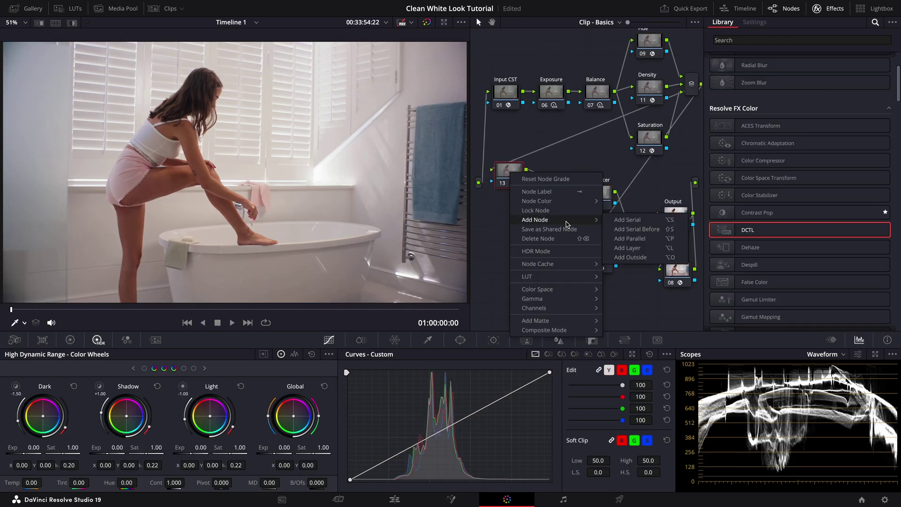
left_click(583, 257)
left_click_drag(513, 217, 513, 227)
left_click_drag(556, 170, 581, 255)
left_click(679, 117)
left_click_drag(554, 204, 554, 221)
left_click_drag(509, 255, 508, 264)
left_click(508, 216)
left_click_drag(510, 218, 509, 227)
left_click_drag(510, 173, 510, 191)
left_click_drag(599, 193, 598, 201)
left_click_drag(600, 257, 598, 241)
left_click_drag(640, 228, 674, 226)
Step: Label the three new stacked nodes Soft/Sharp, Contrast and Glow from first to last
left_click(512, 192)
type("Soft/Sharp")
key("Return")
left_click(507, 222)
type("Contrast")
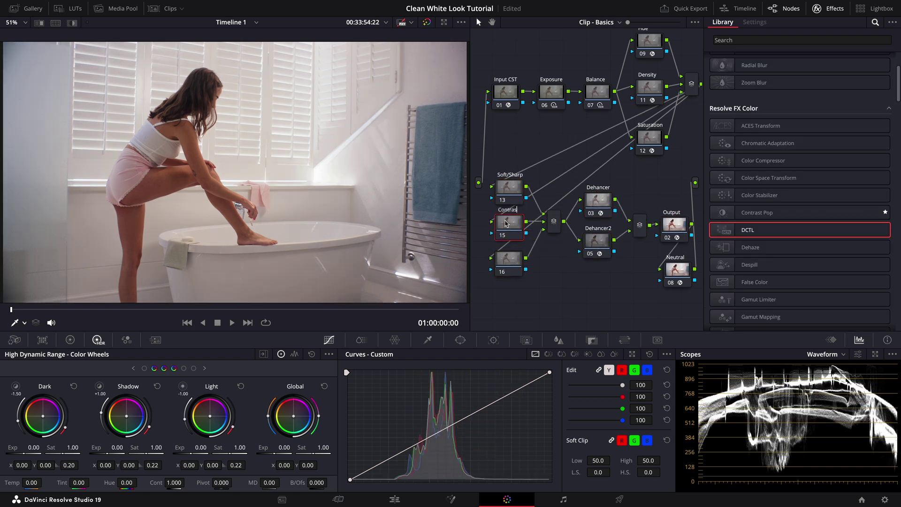
left_click(506, 261)
type("Glow")
Step: Apply the Soften and Sharpen effect to the Soft/Sharp node and reduce its Global Blend while viewing the enlarged image
left_click(508, 189)
left_click(735, 42)
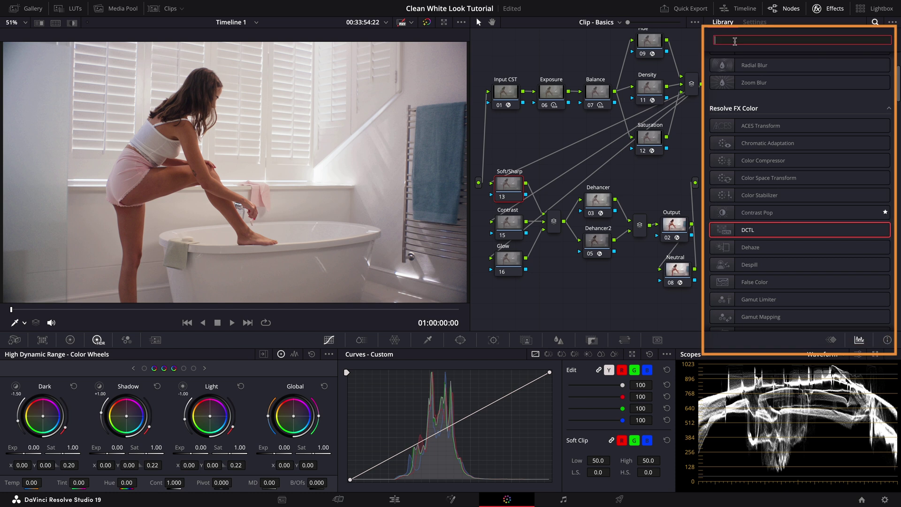
type("soft")
left_click_drag(765, 79, 509, 185)
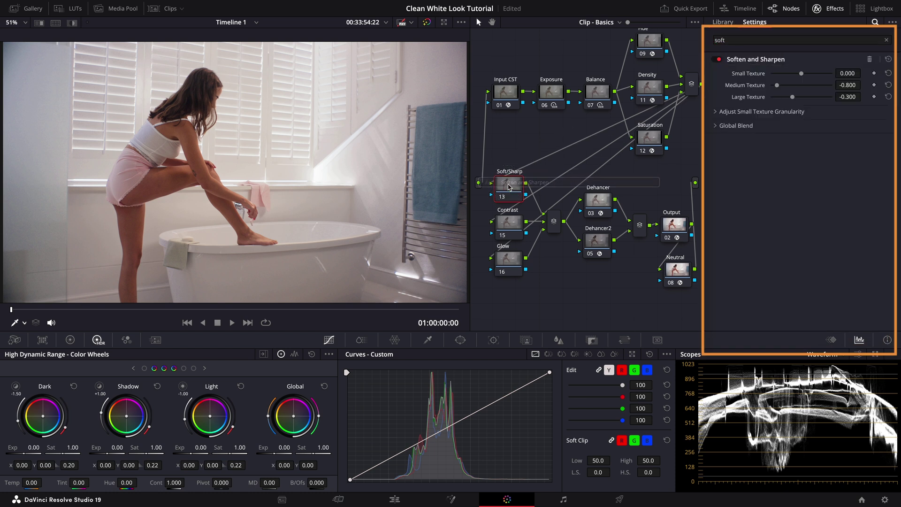
key("alt+f")
left_click(760, 124)
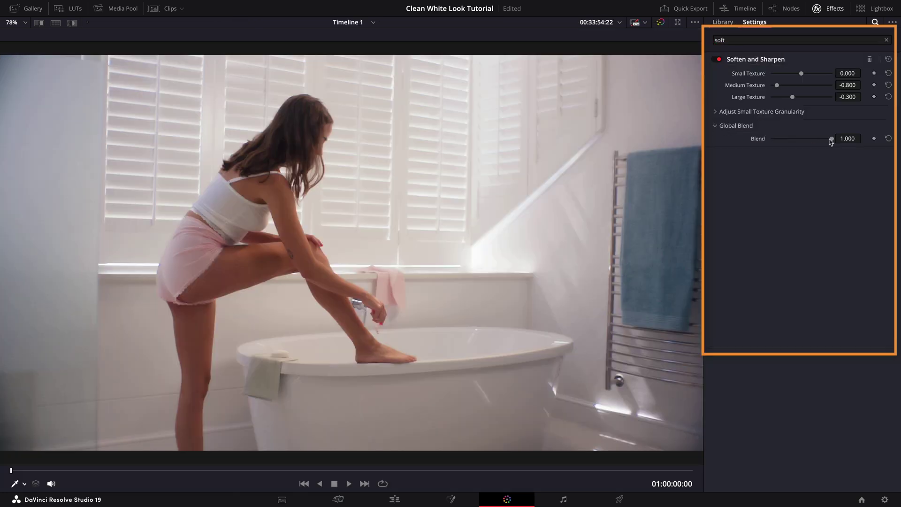
left_click_drag(830, 139, 811, 140)
key("alt+f")
Step: Apply the Contrast Pop effect to the Contrast node and adjust its Detail Amount and Softness in the enlarged viewer
left_click(517, 222)
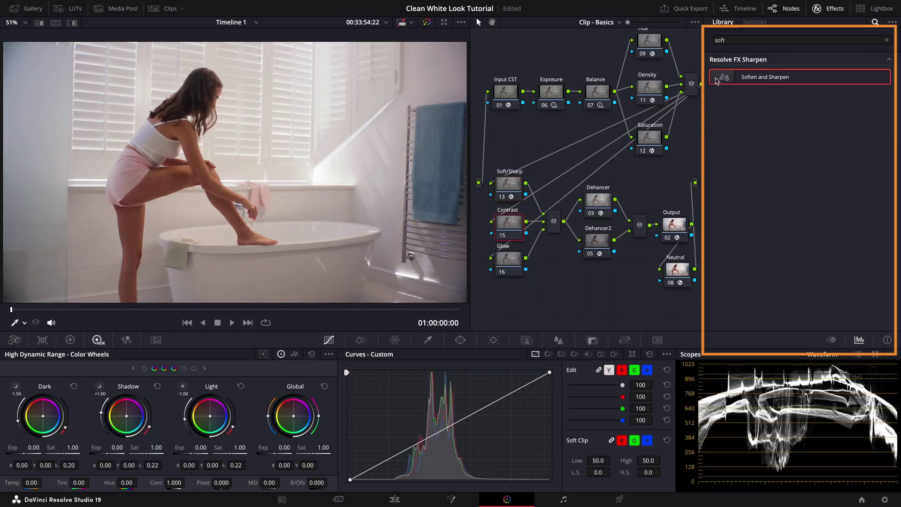
left_click_drag(762, 42, 693, 43)
type("Cont")
left_click_drag(755, 76, 511, 221)
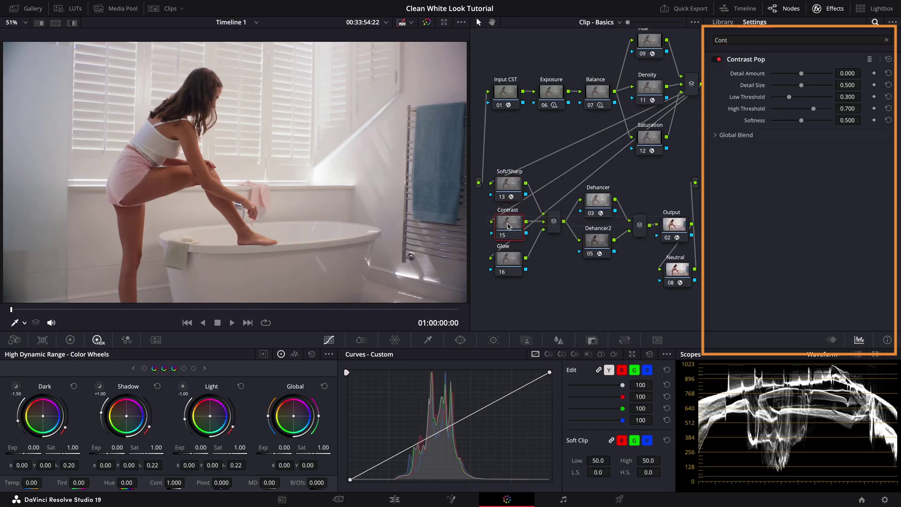
key("alt+f")
mouse_move(858, 73)
left_mouse_down()
mouse_move(874, 73)
mouse_move(852, 78)
left_mouse_up()
left_click_drag(852, 120, 864, 120)
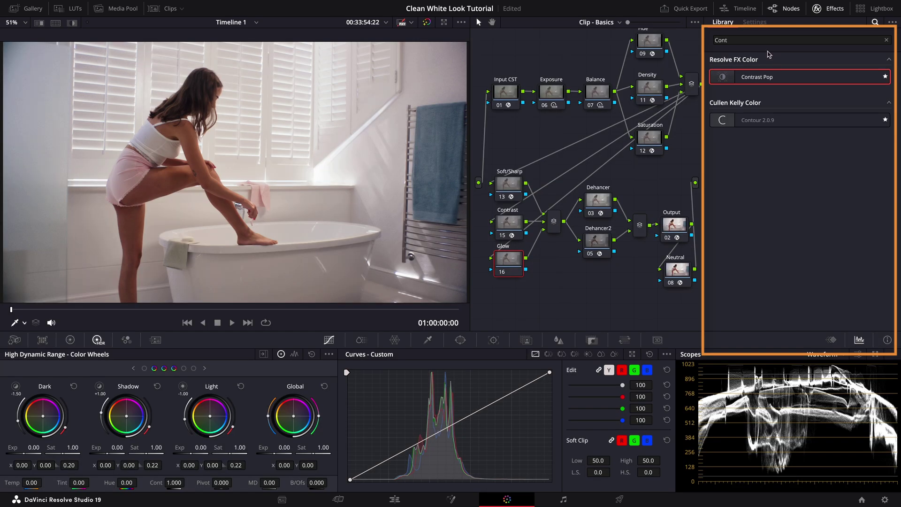
Step: Apply the Glow effect to the Glow node and lower its Shine Threshold to about 0.593 in the enlarged viewer
double_click(713, 41)
type("Glow")
left_click_drag(722, 78, 503, 262)
key("alt+f")
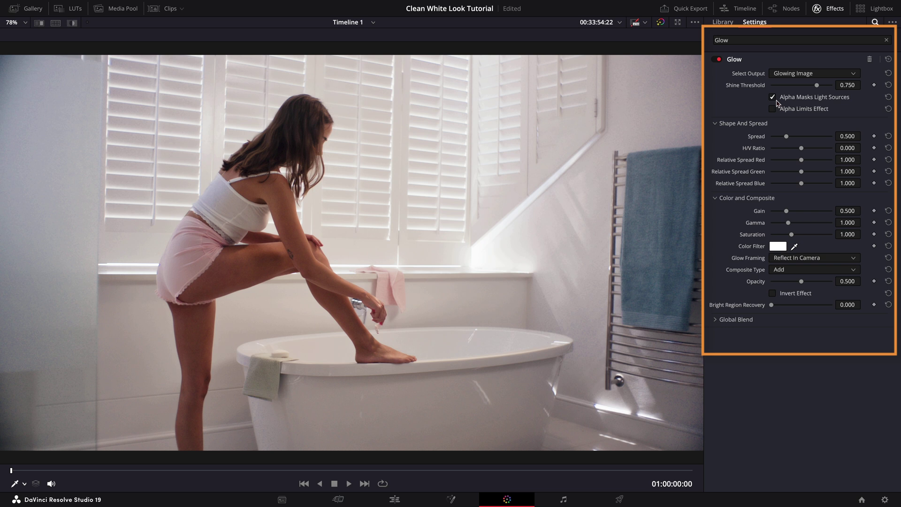
left_click_drag(846, 87, 780, 96)
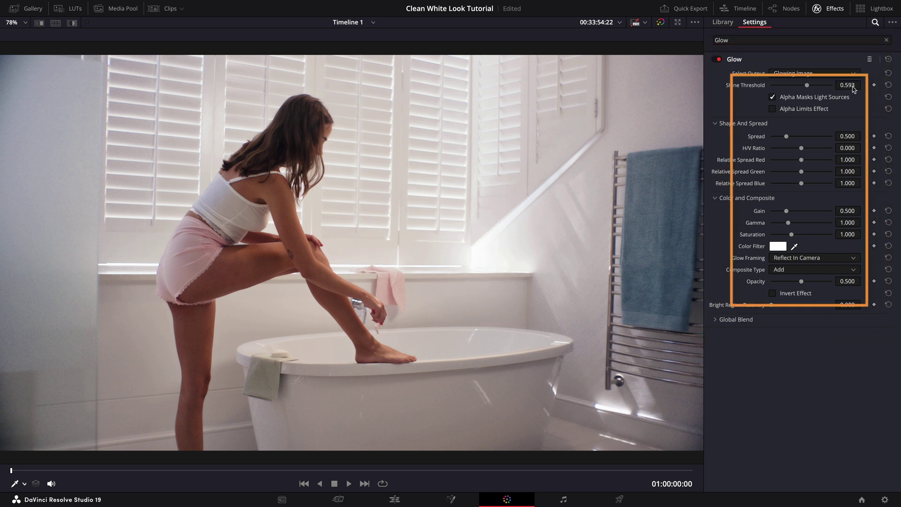